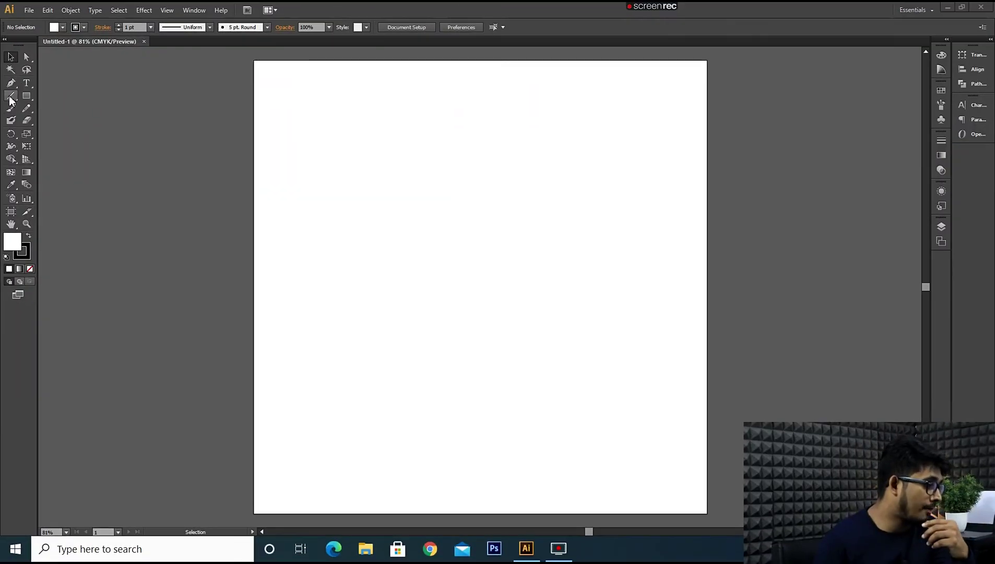
# Draw a 1080×1080 px rectangular grid of nine columns and ten rows over the artboard
pyautogui.click(10, 97)
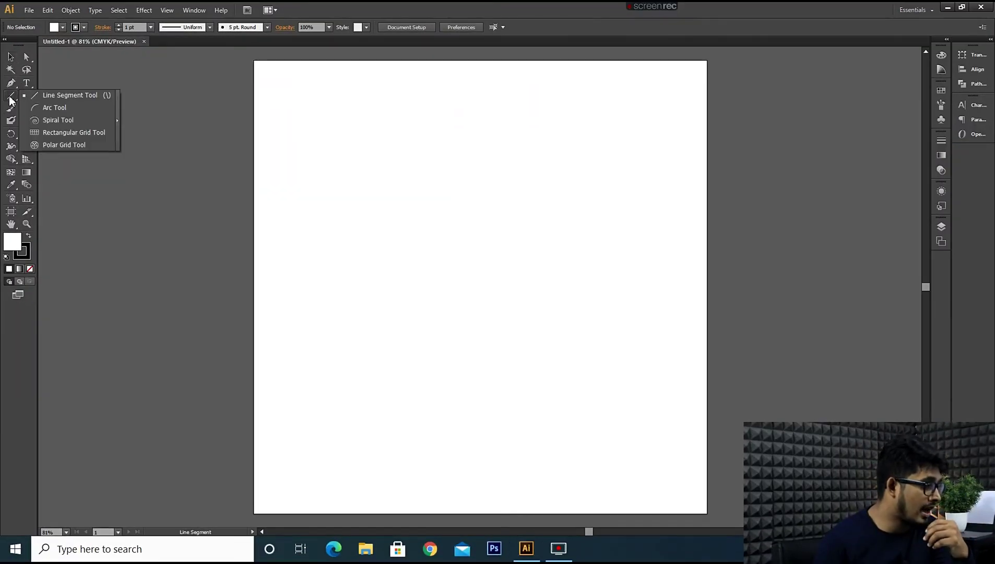
pyautogui.click(80, 132)
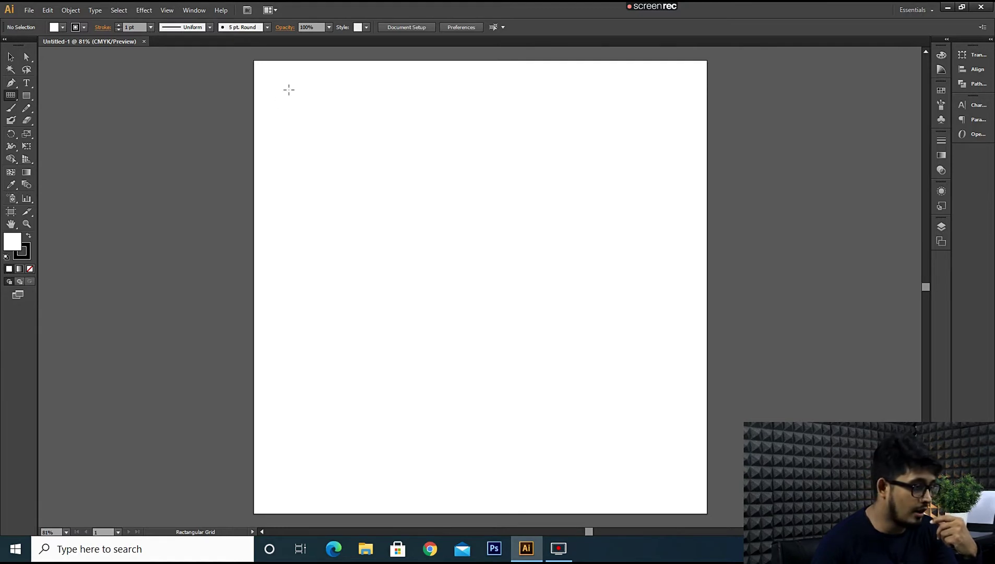
pyautogui.moveTo(253, 61)
pyautogui.mouseDown()
pyautogui.moveTo(308, 132)
pyautogui.moveTo(708, 476)
pyautogui.mouseUp()
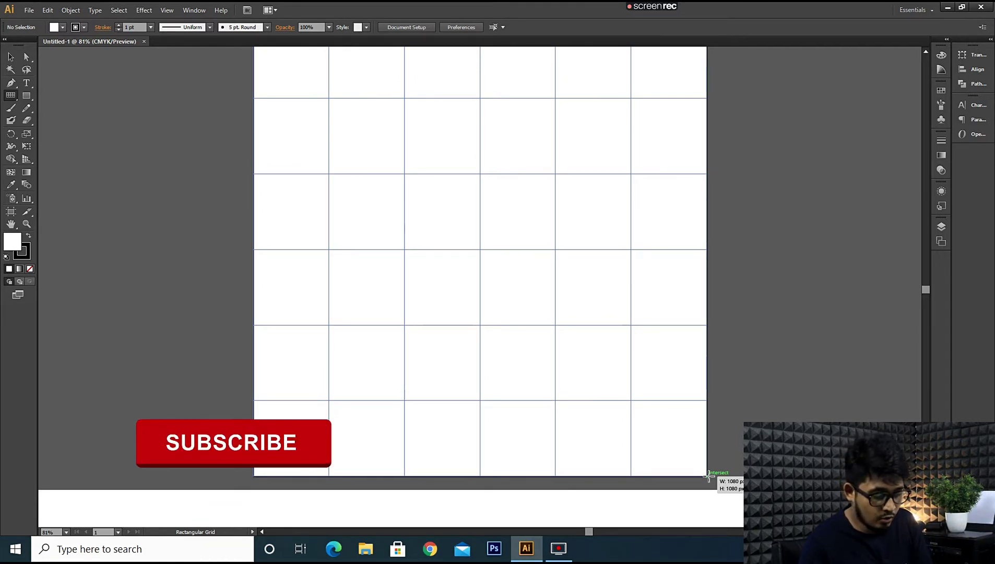
pyautogui.press('Right')
pyautogui.press('Right')
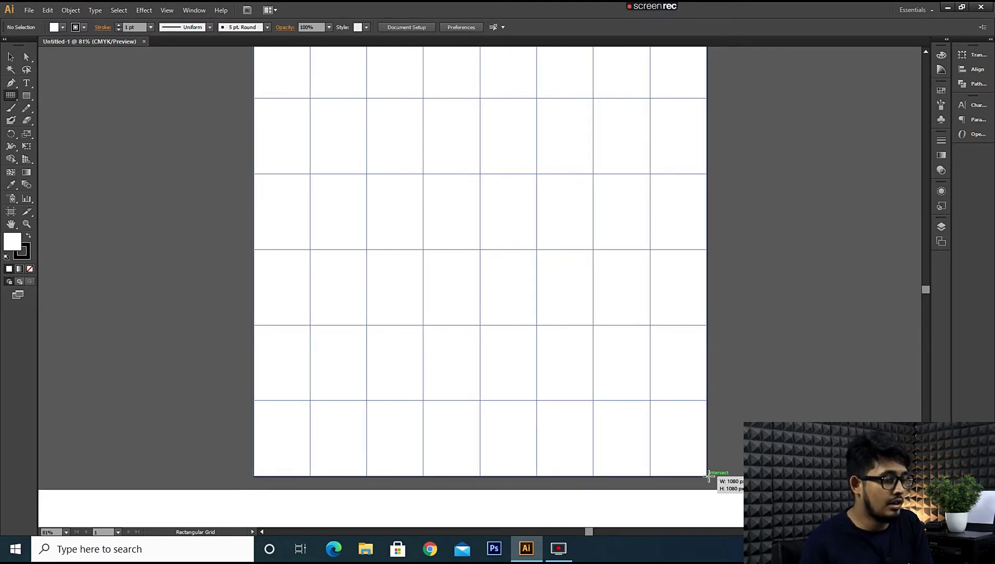
pyautogui.press('Right')
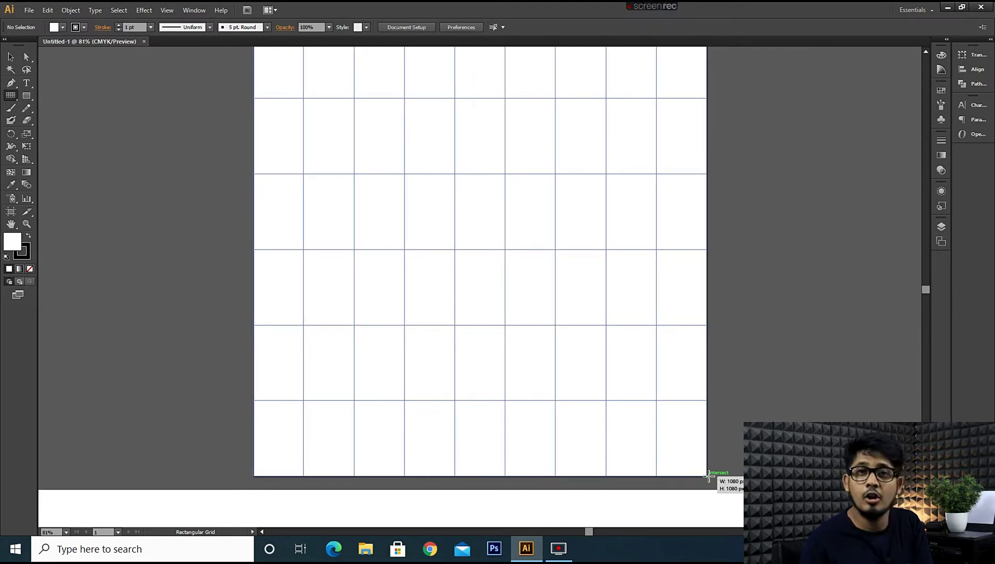
pyautogui.press('Up')
pyautogui.press('Up')
pyautogui.press('Up')
pyautogui.press('Up')
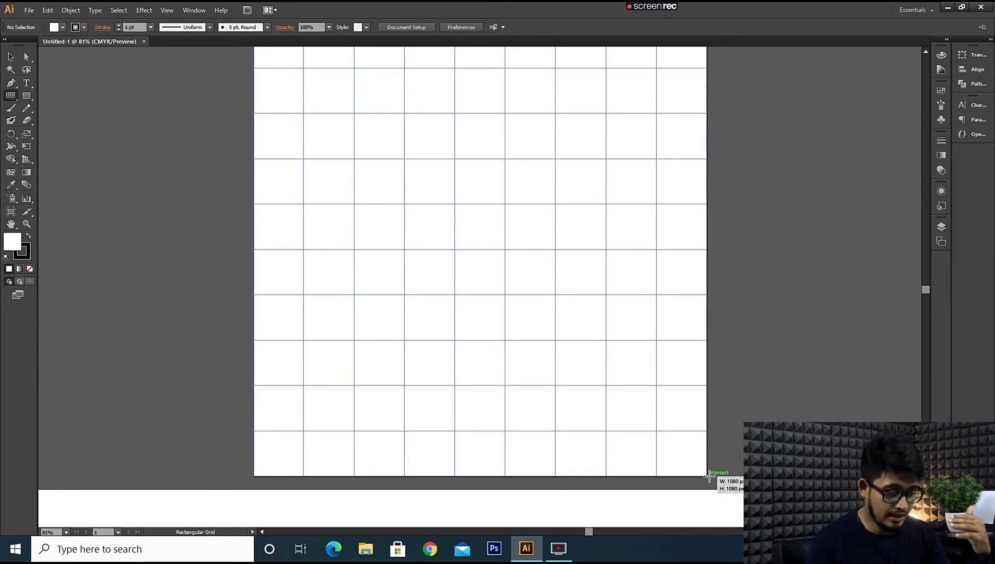
pyautogui.moveTo(709, 475); pyautogui.dragTo(708, 475)
pyautogui.scroll(2, 749, 353)
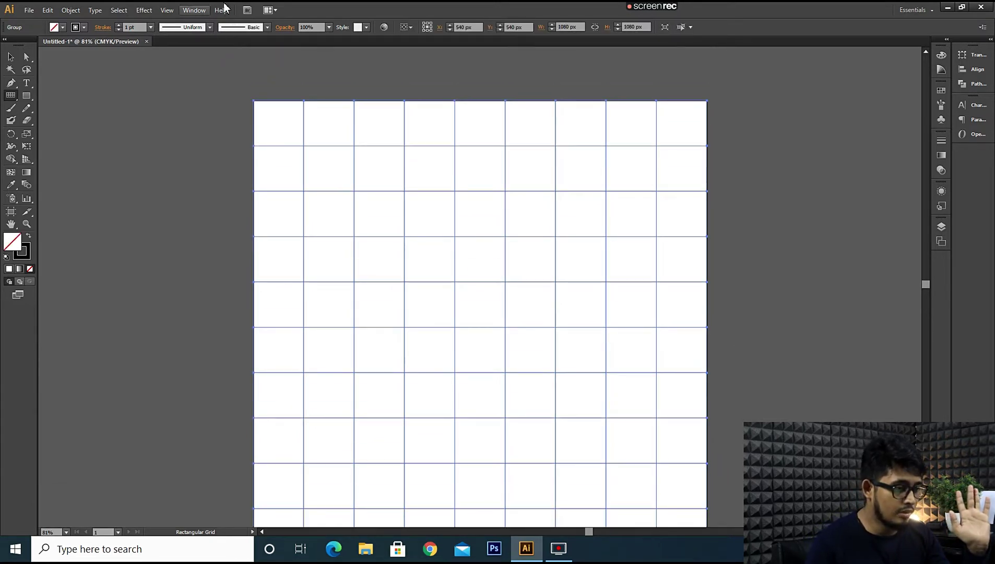
# Colour the grid lines cyan and select the whole grid group
pyautogui.click(83, 27)
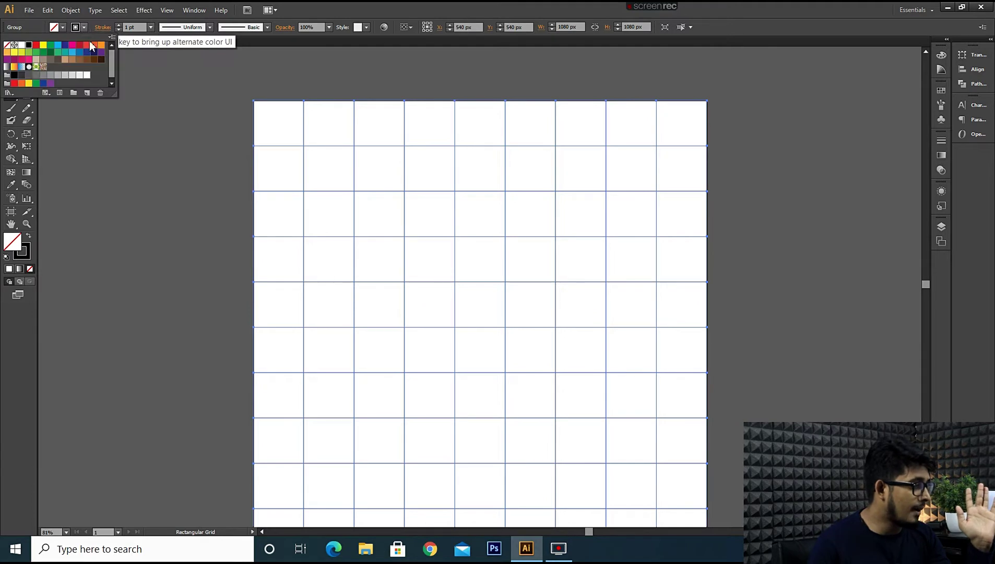
pyautogui.click(58, 45)
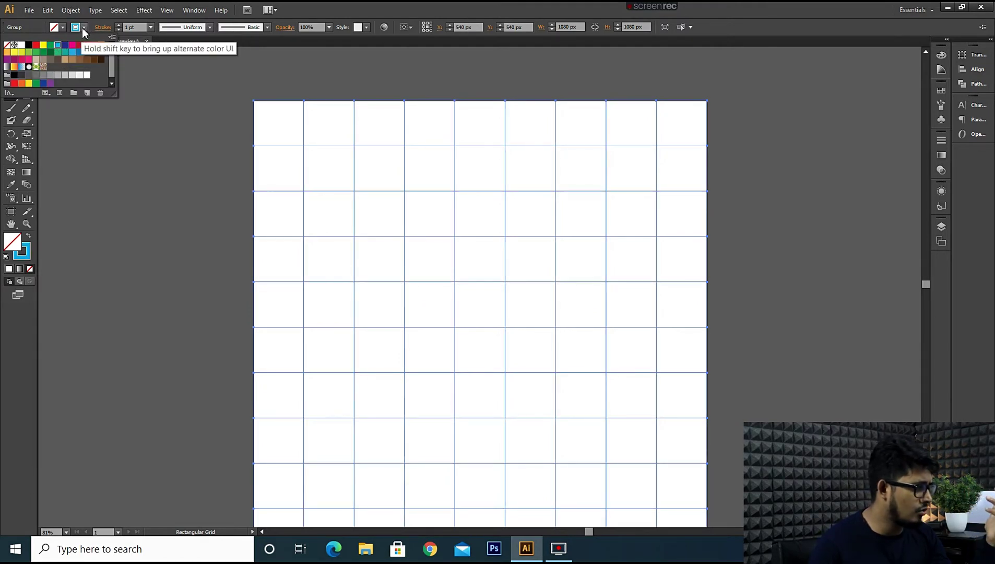
pyautogui.click(11, 57)
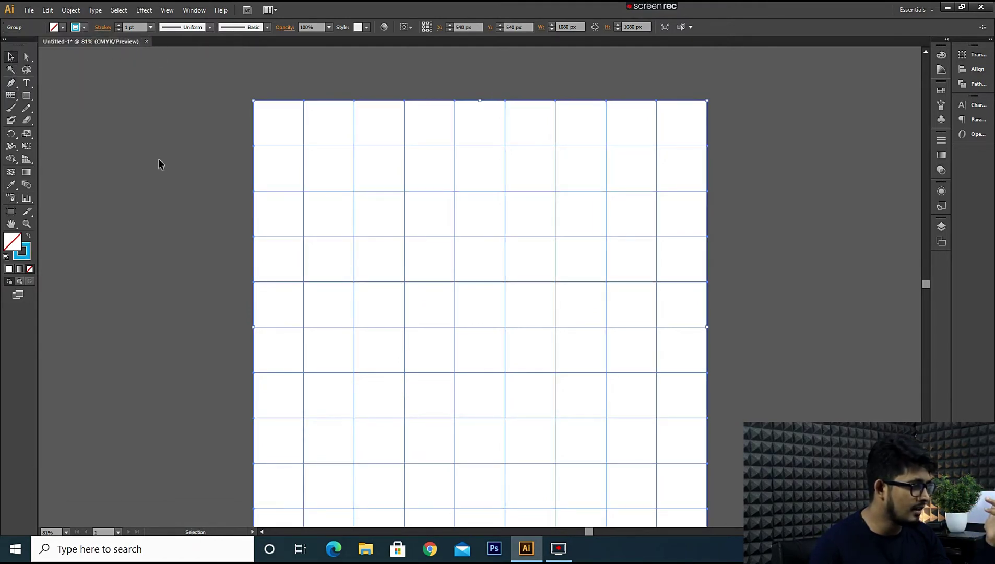
pyautogui.click(320, 196)
pyautogui.moveTo(417, 208); pyautogui.dragTo(650, 337)
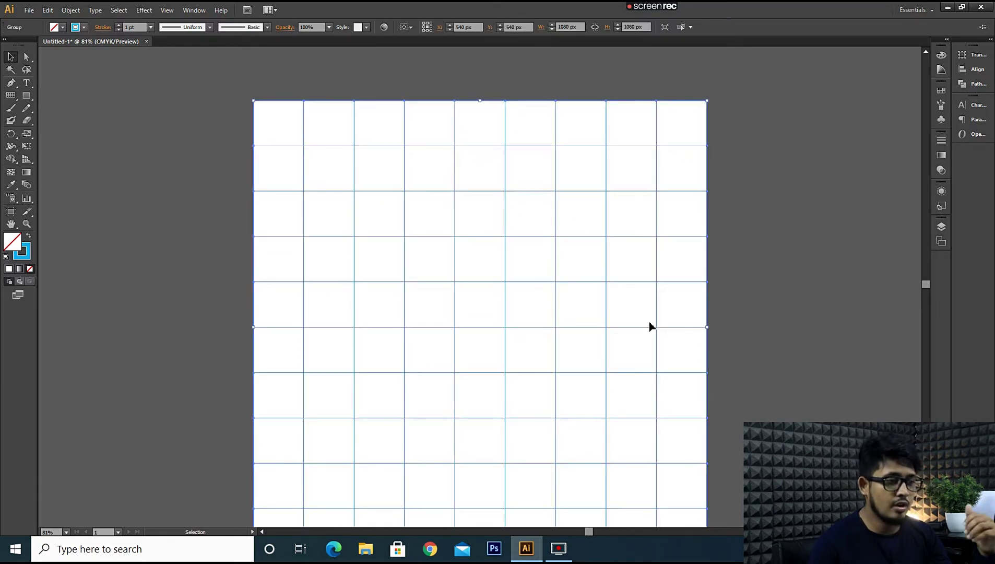
# Thin the grid lines to 0.75 pt and lock the grid in place
pyautogui.click(149, 27)
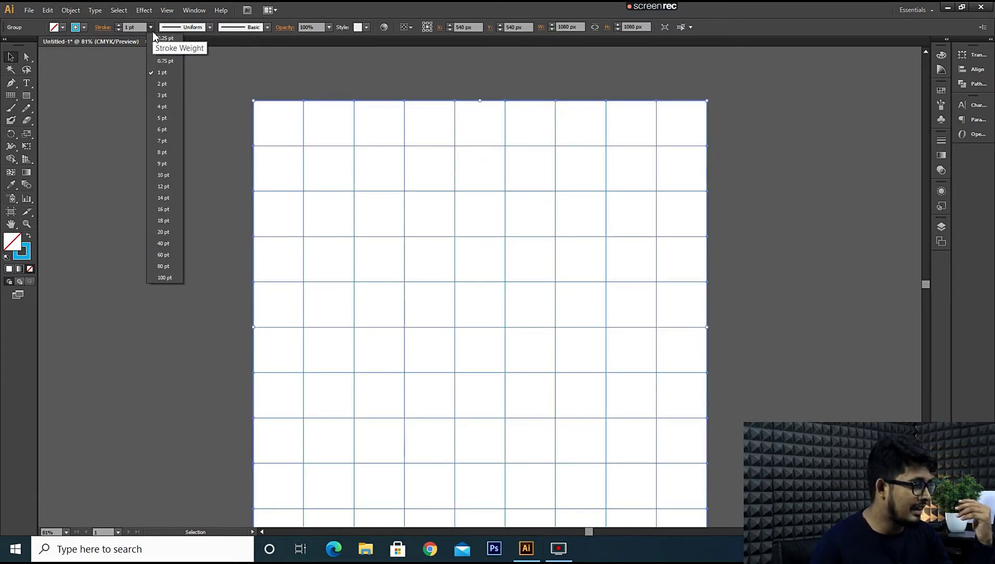
pyautogui.click(173, 61)
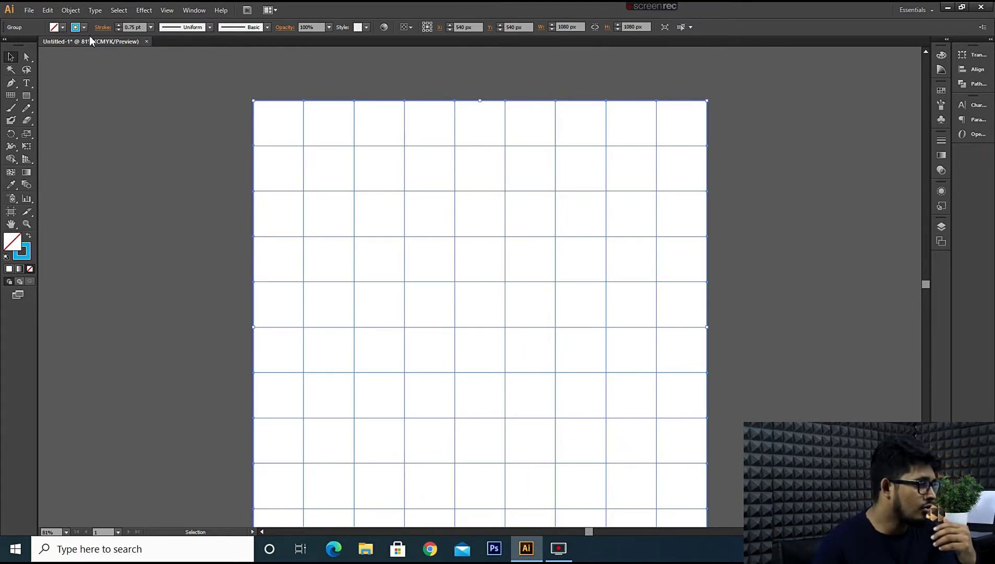
pyautogui.click(70, 10)
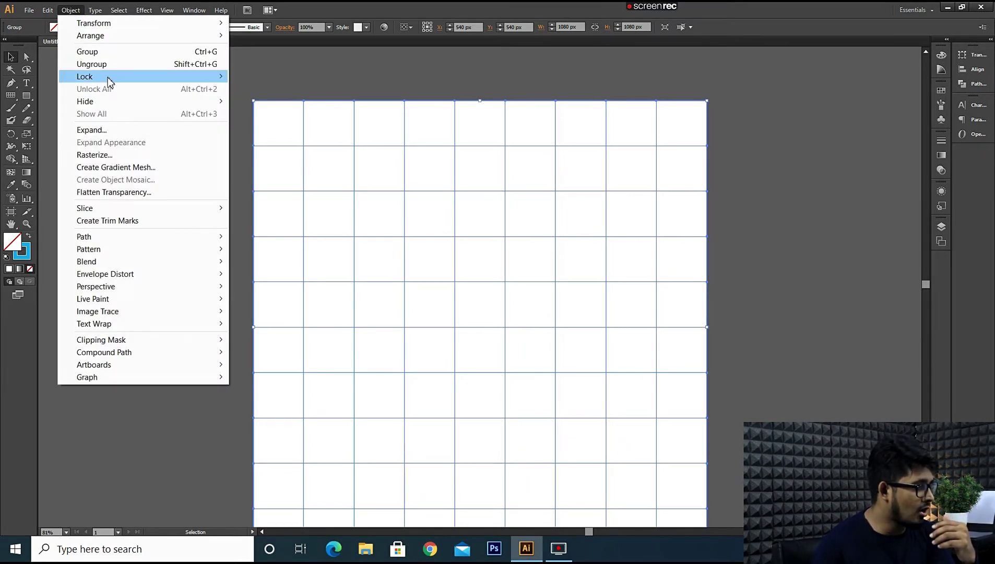
pyautogui.moveTo(85, 76)
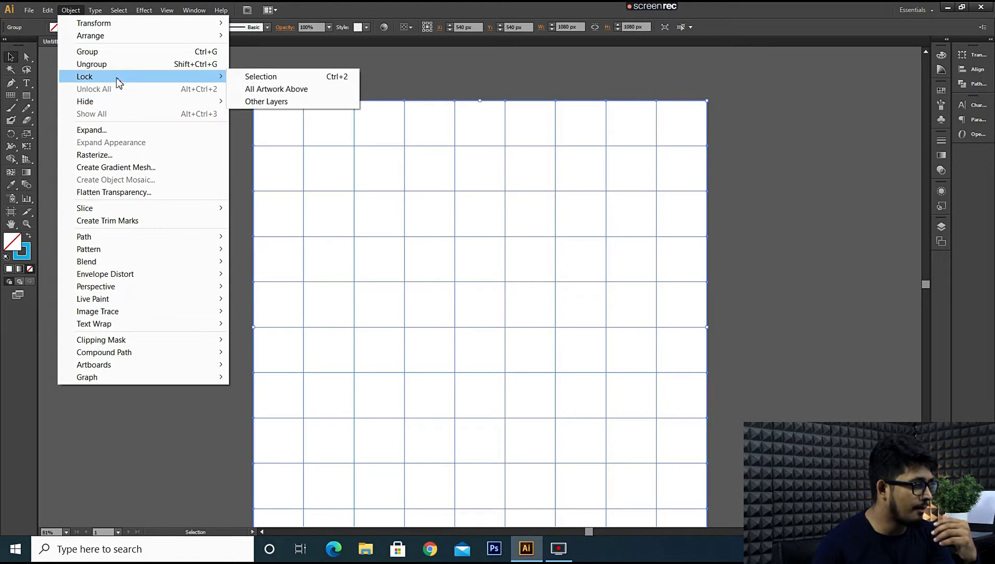
pyautogui.click(260, 77)
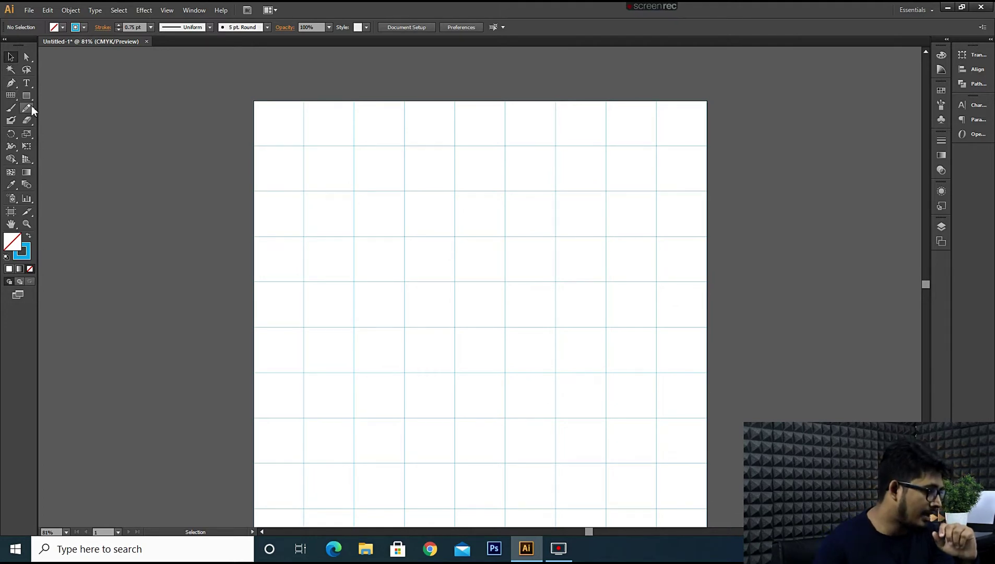
pyautogui.moveTo(29, 94); pyautogui.dragTo(87, 95)
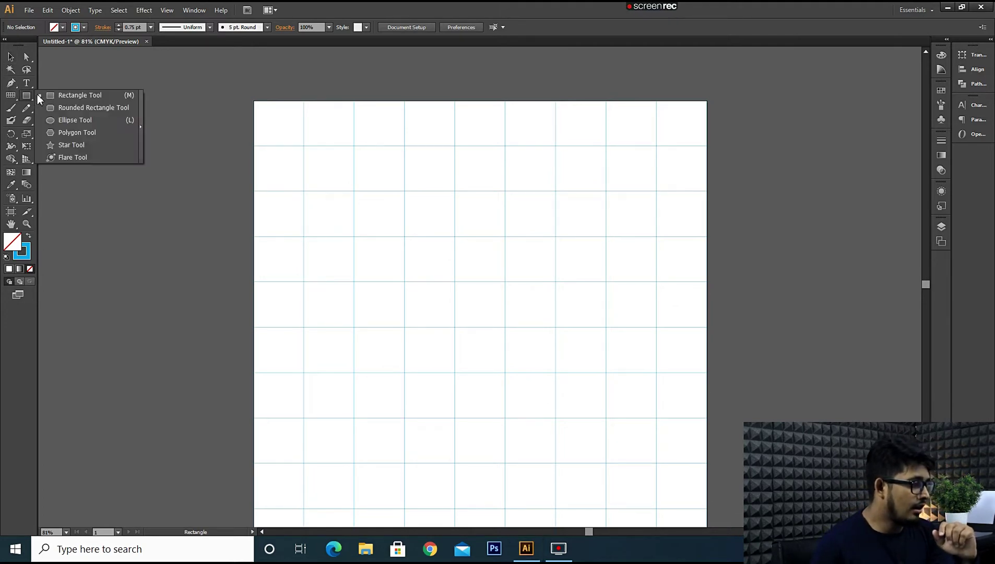
pyautogui.click(80, 96)
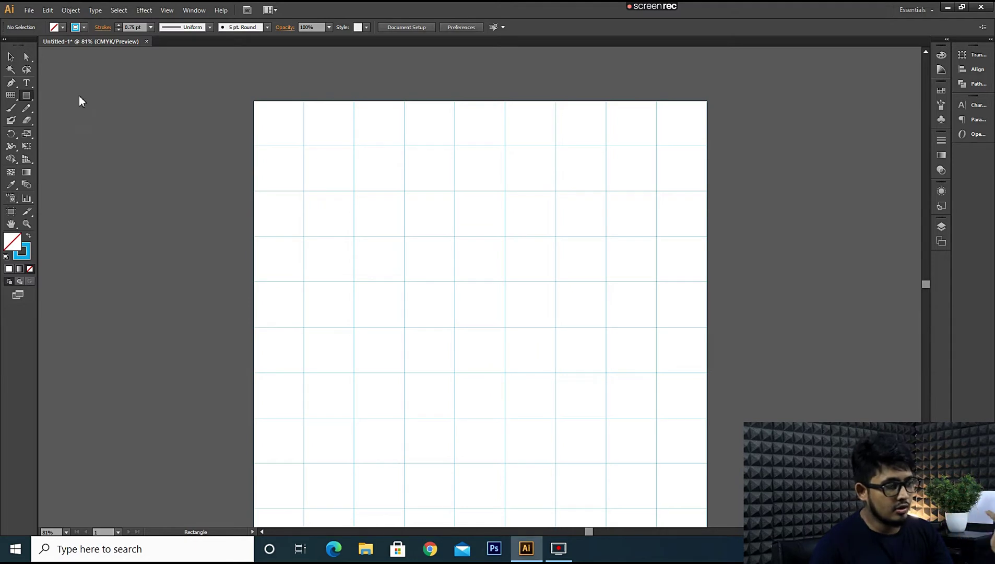
pyautogui.click(29, 95)
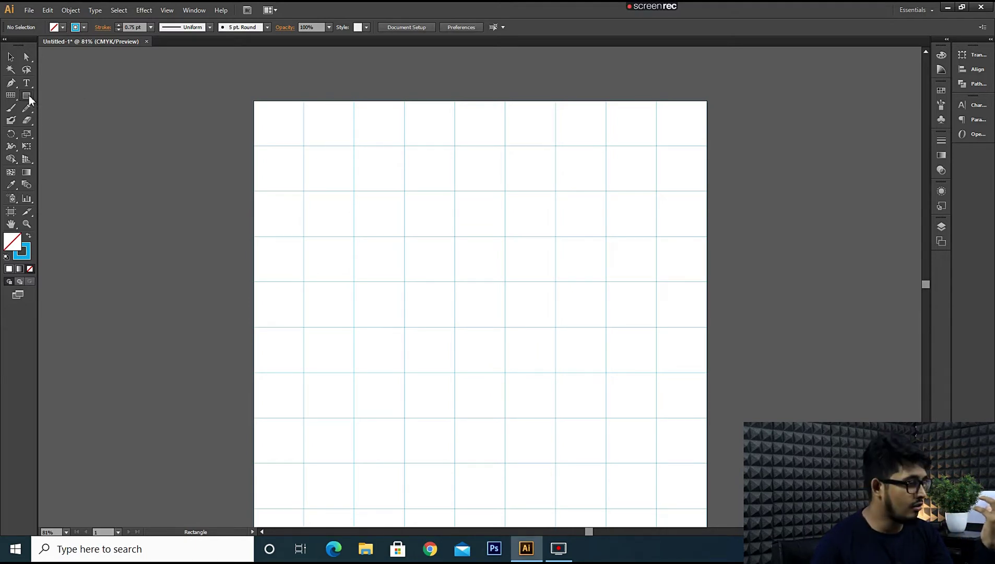
pyautogui.click(28, 95)
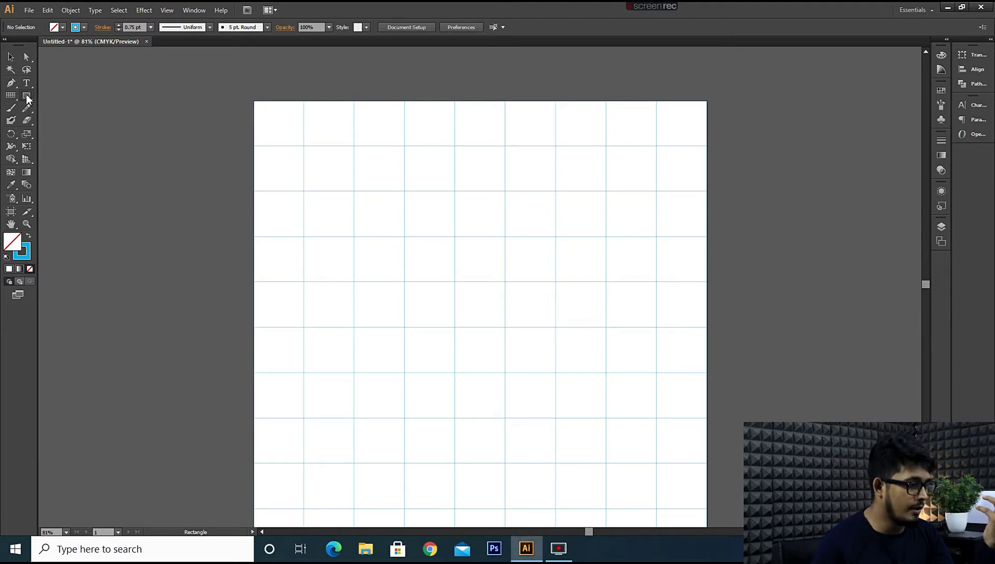
pyautogui.click(26, 97)
pyautogui.click(69, 95)
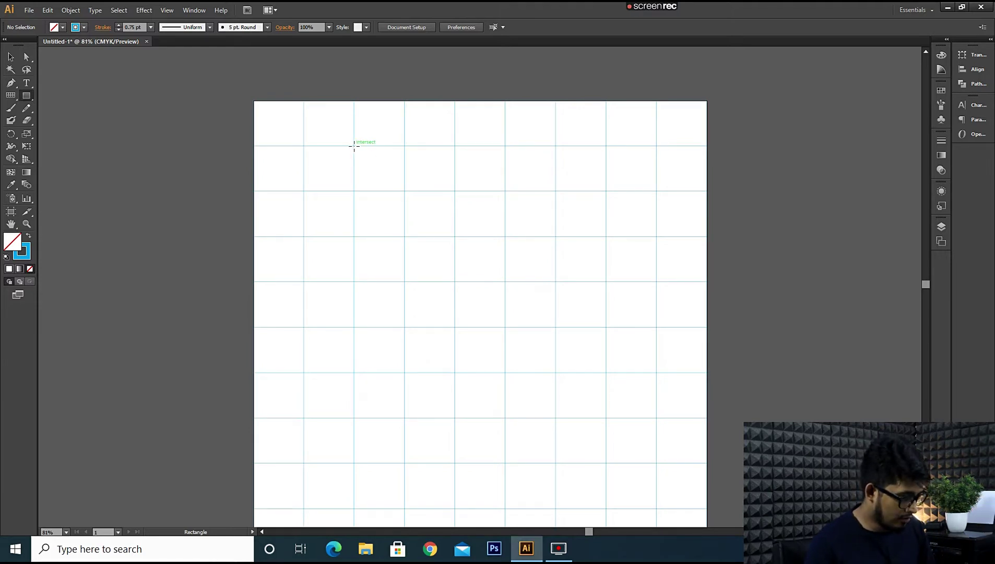
pyautogui.moveTo(385, 179)
pyautogui.mouseDown()
pyautogui.moveTo(492, 282)
pyautogui.moveTo(505, 283)
pyautogui.mouseUp()
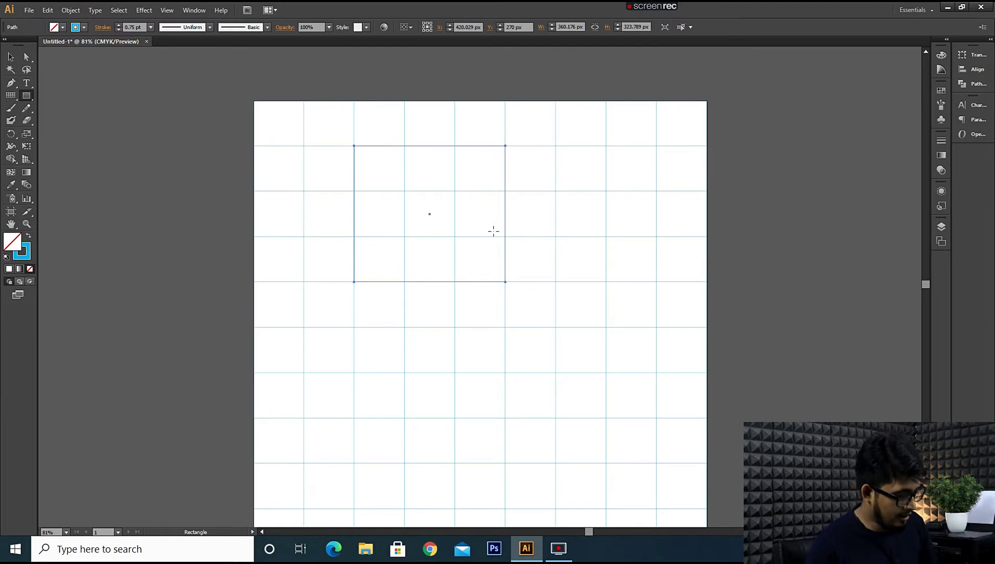
pyautogui.press('l')
pyautogui.press('Delete')
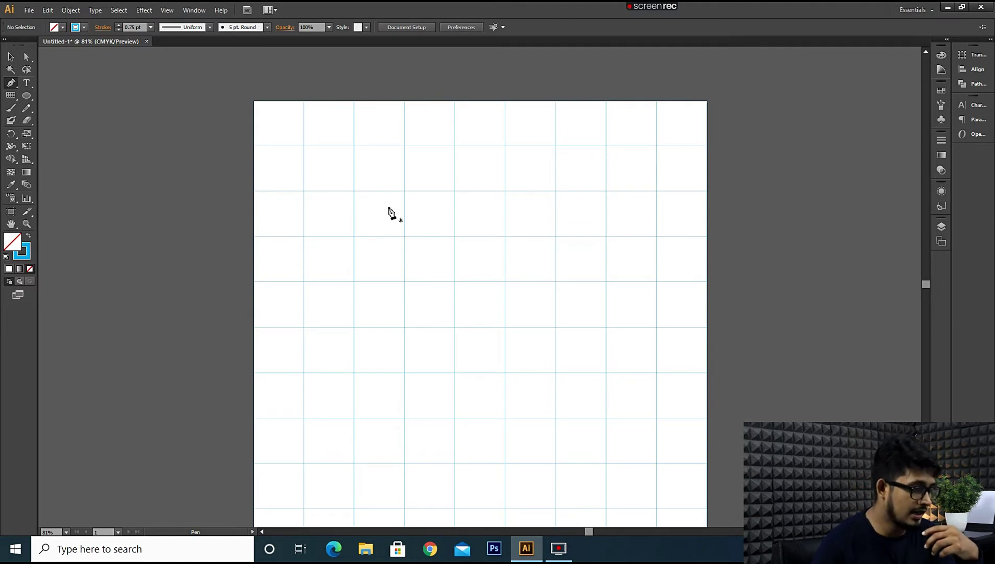
# Draw a zigzag mountain line through the top grid intersections with the Pen
pyautogui.click(354, 190)
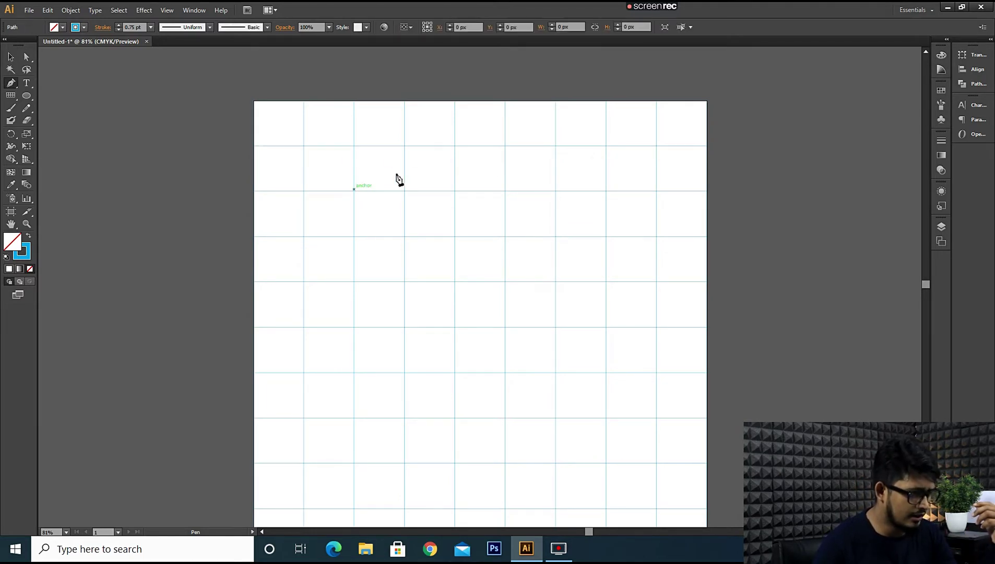
pyautogui.click(405, 146)
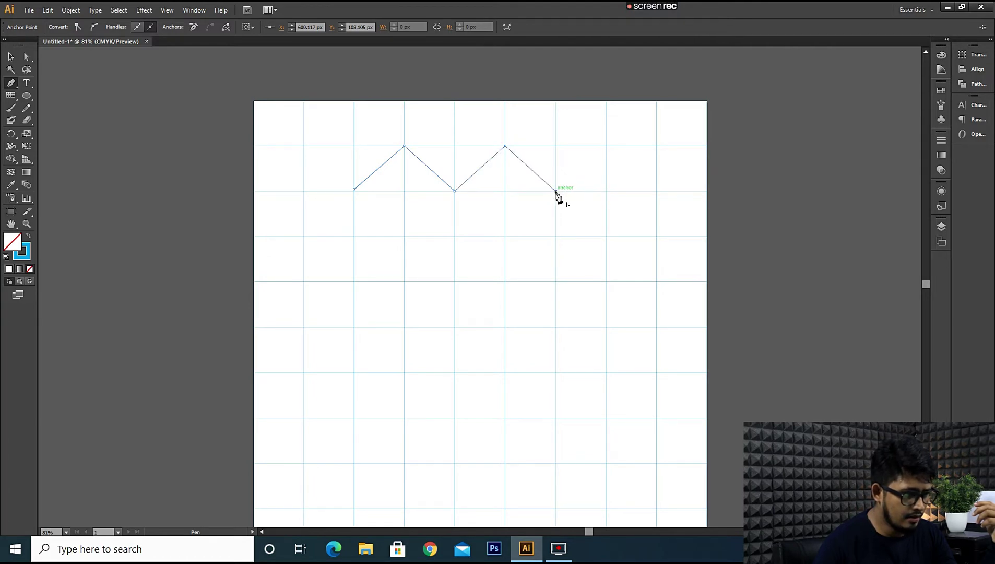
pyautogui.click(556, 191)
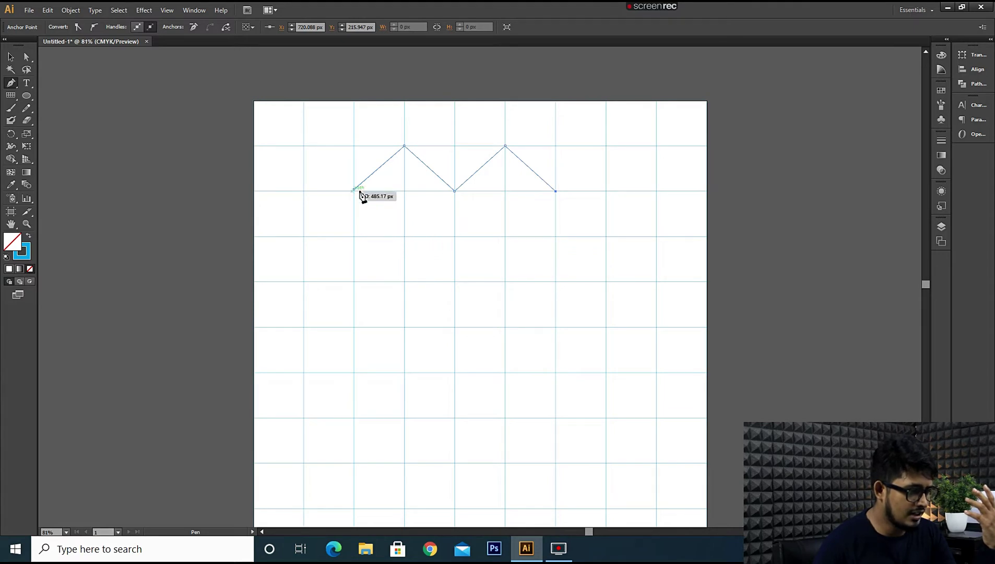
pyautogui.click(455, 146)
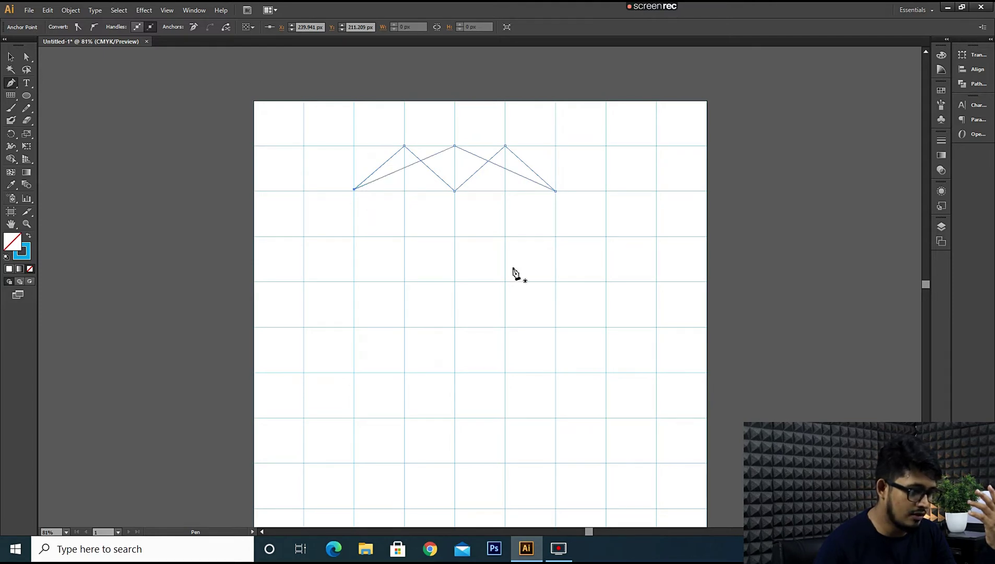
# Give the zigzag line a 5 pt stroke, then deselect it
pyautogui.click(12, 57)
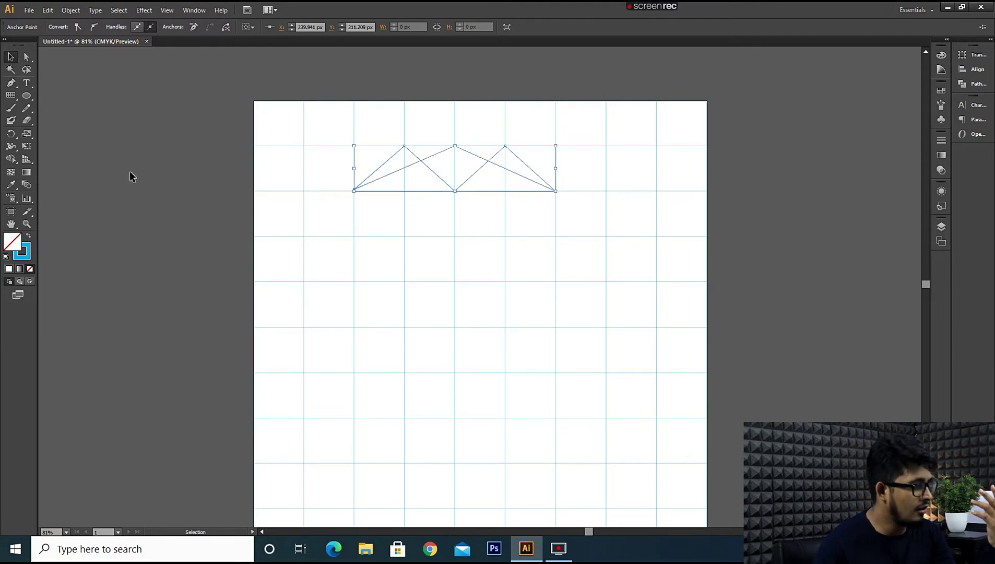
pyautogui.click(437, 145)
pyautogui.click(438, 156)
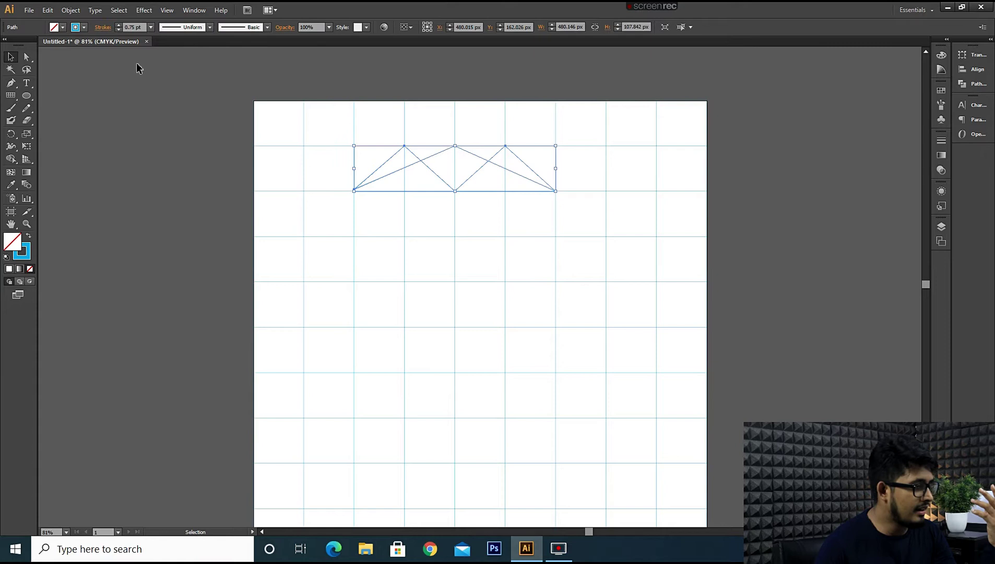
pyautogui.click(84, 28)
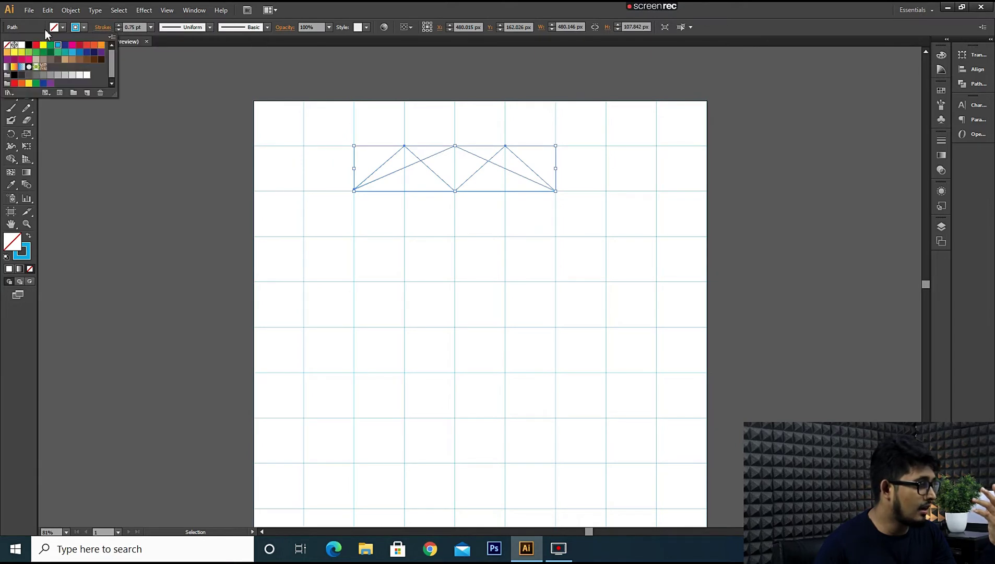
pyautogui.click(151, 27)
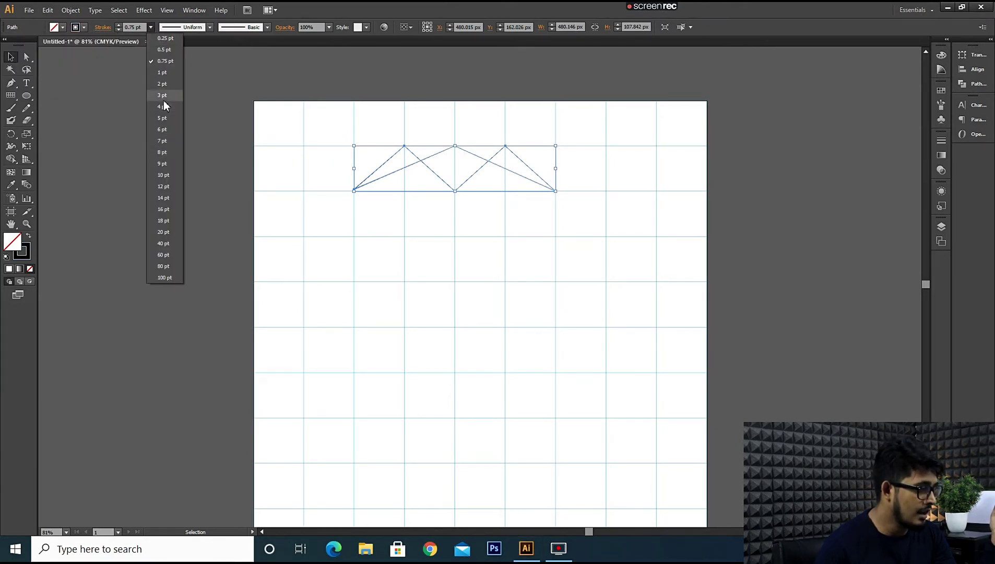
pyautogui.click(162, 117)
pyautogui.click(413, 242)
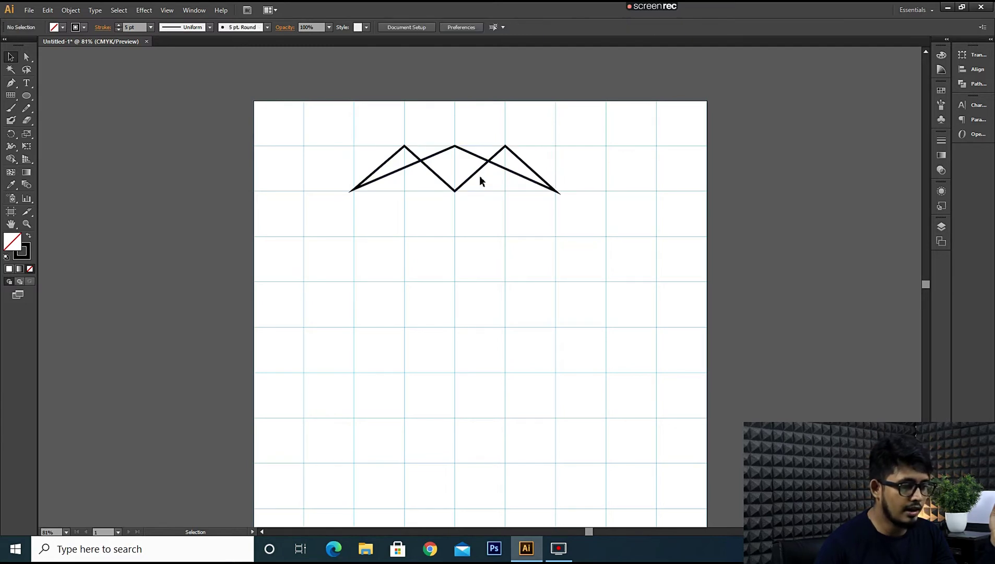
# Move the zigzag line onto the pasteboard right of the artboard and narrow it
pyautogui.moveTo(476, 175); pyautogui.dragTo(837, 164)
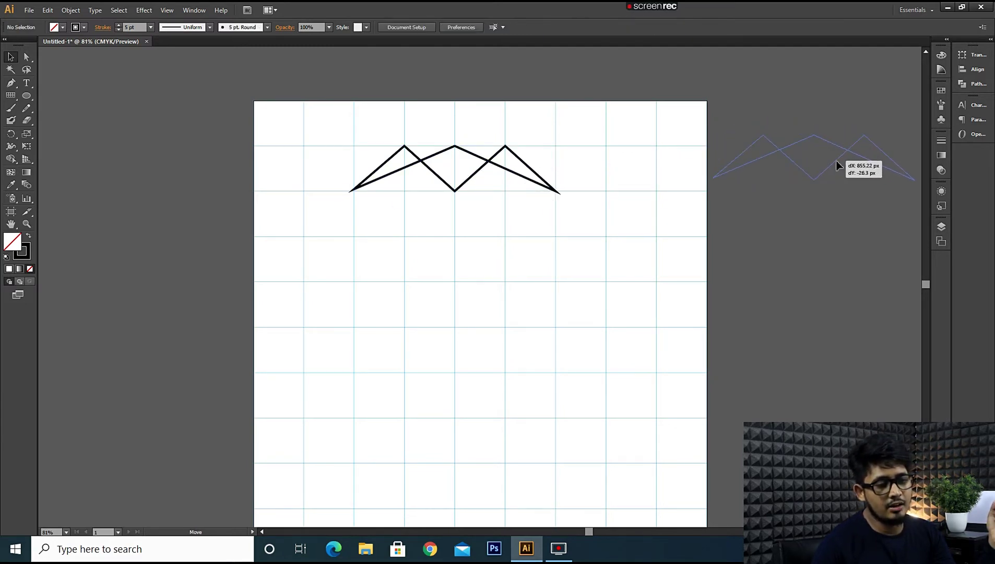
pyautogui.click(839, 252)
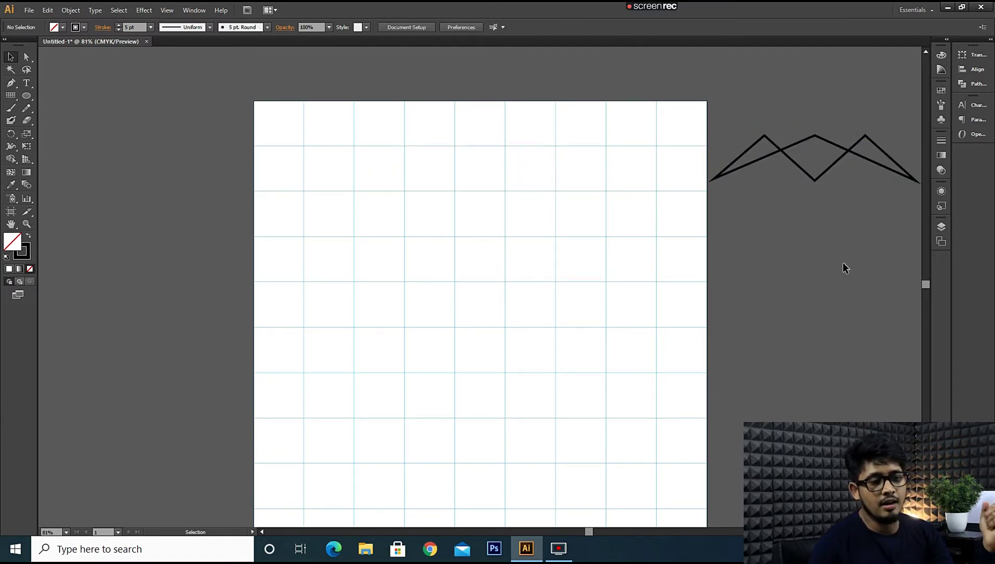
pyautogui.click(838, 164)
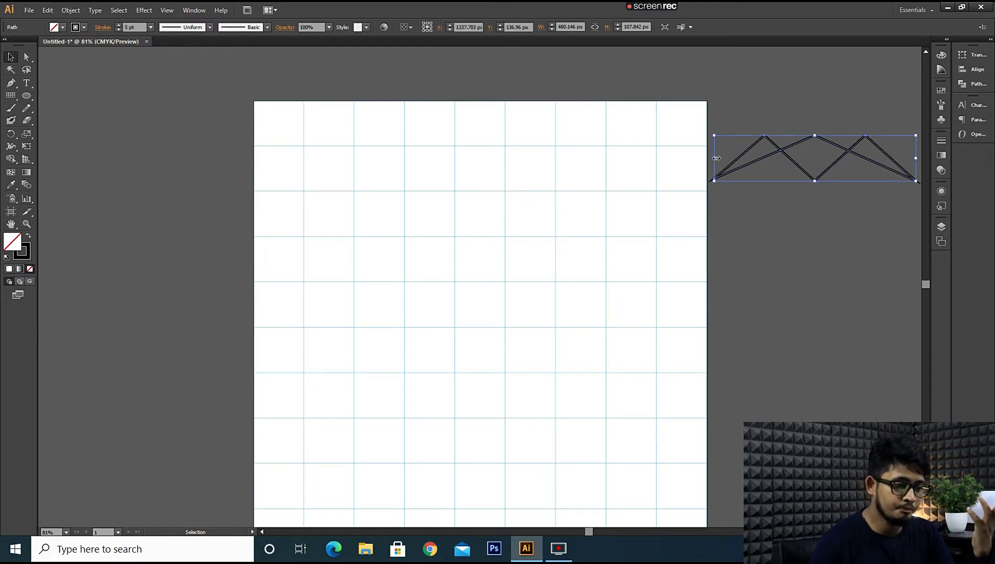
pyautogui.moveTo(716, 158); pyautogui.dragTo(751, 158)
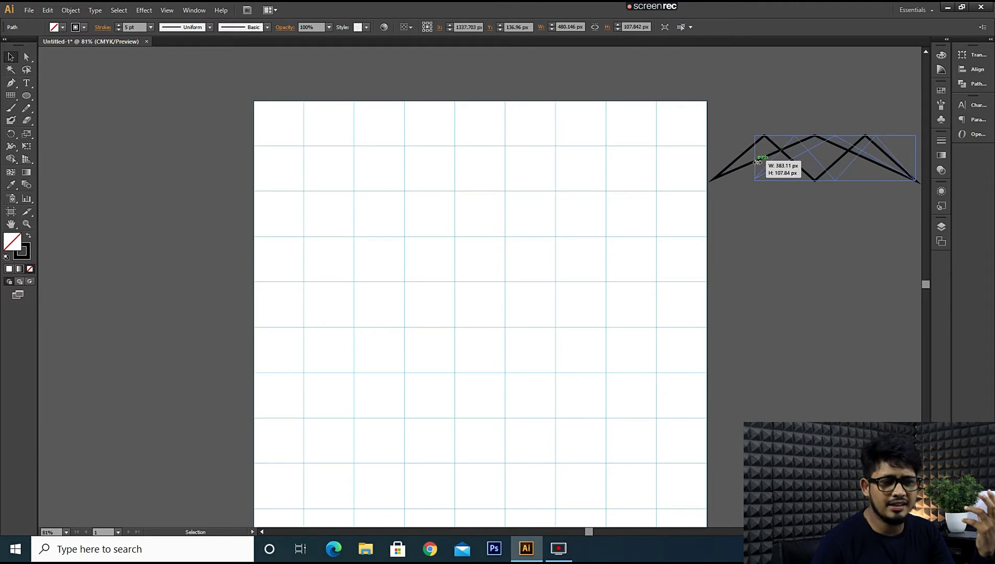
pyautogui.click(869, 215)
pyautogui.moveTo(863, 151); pyautogui.dragTo(833, 134)
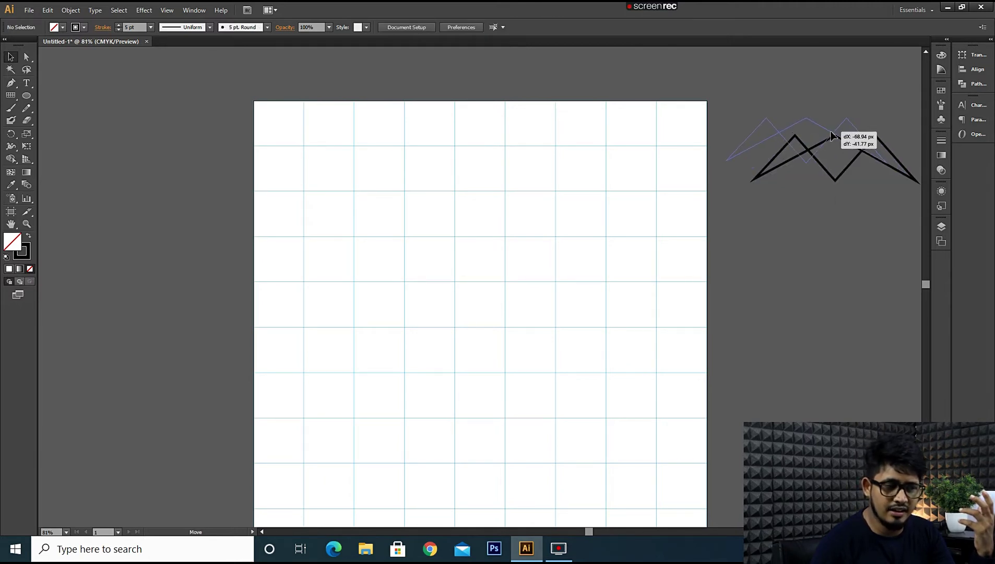
pyautogui.click(839, 233)
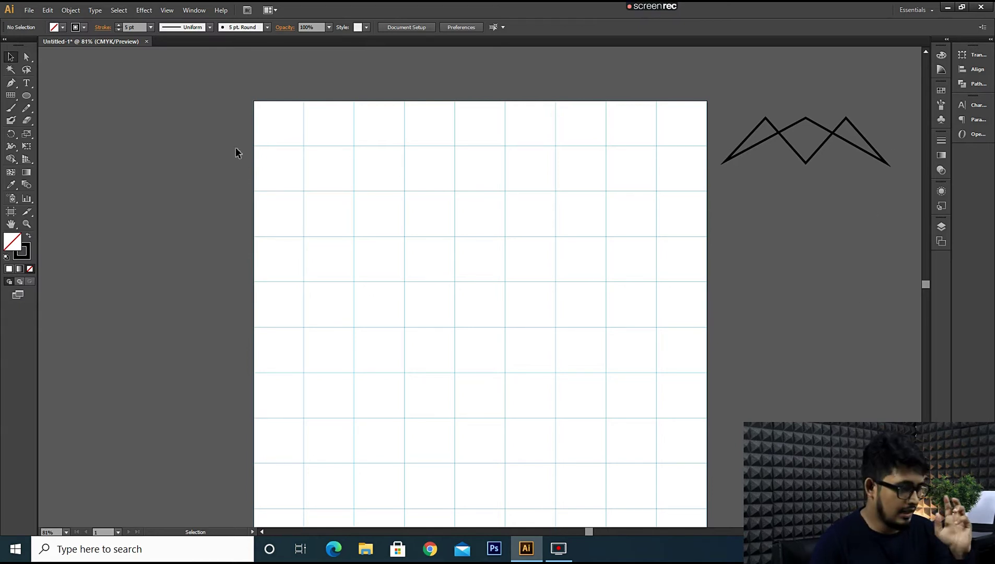
# Unlock all objects and delete the square grid
pyautogui.click(70, 10)
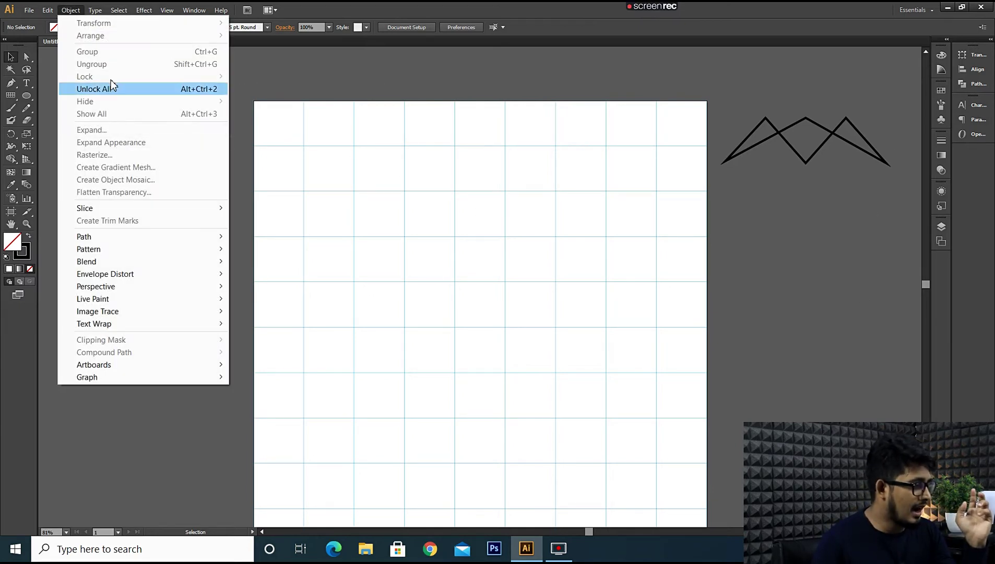
pyautogui.click(109, 92)
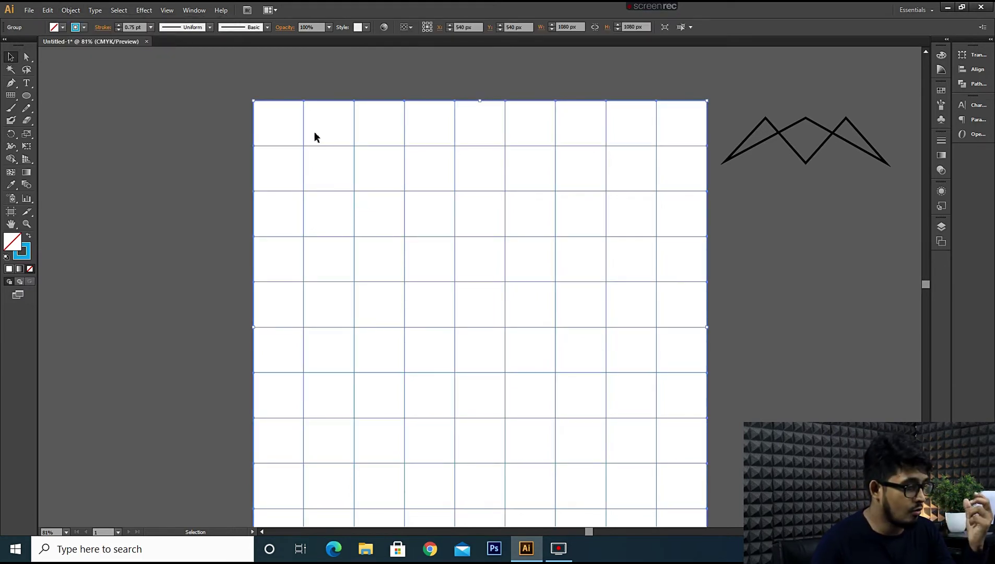
pyautogui.press('Delete')
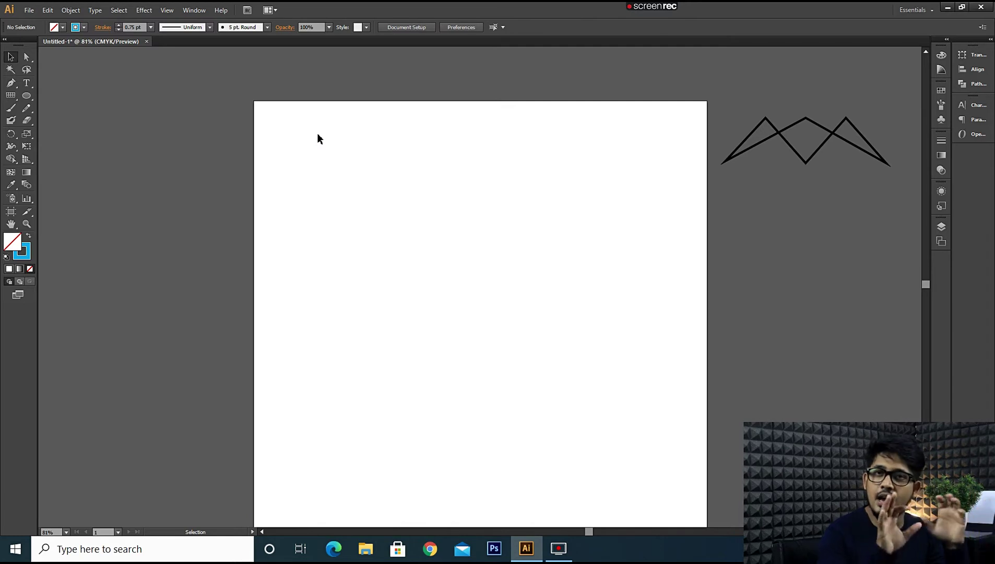
# Draw a polar grid about 628 px wide near the artboard centre
pyautogui.press('p')
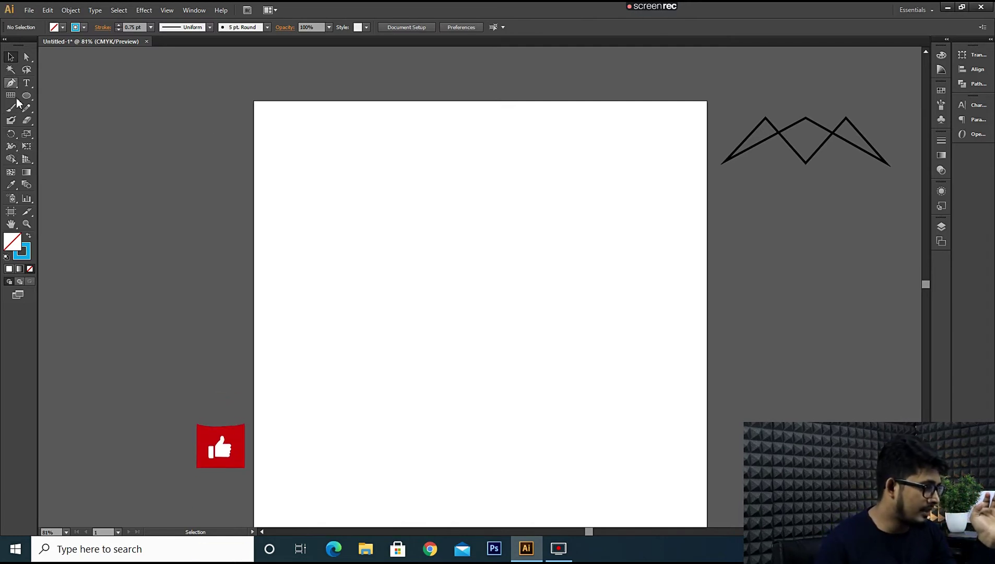
pyautogui.click(11, 97)
pyautogui.click(73, 143)
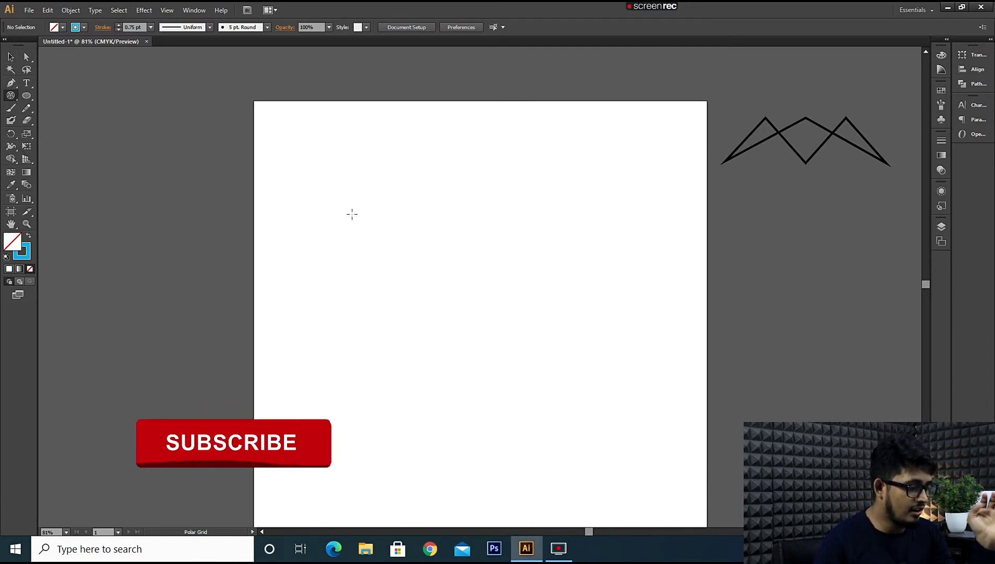
pyautogui.moveTo(377, 161); pyautogui.dragTo(634, 418)
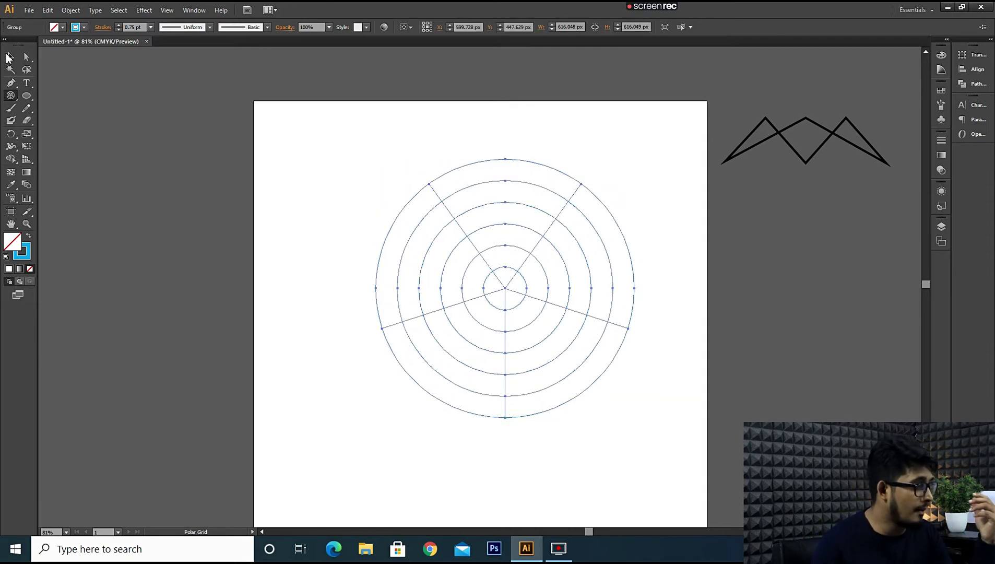
# Scale the polar grid up to about 906 px and centre it on the artboard
pyautogui.click(9, 57)
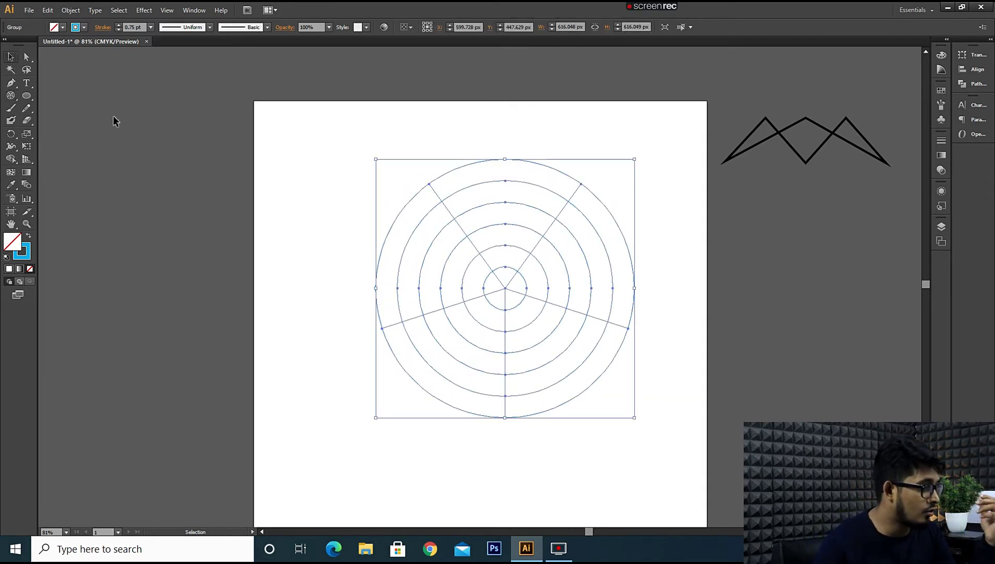
pyautogui.moveTo(519, 274); pyautogui.dragTo(462, 274)
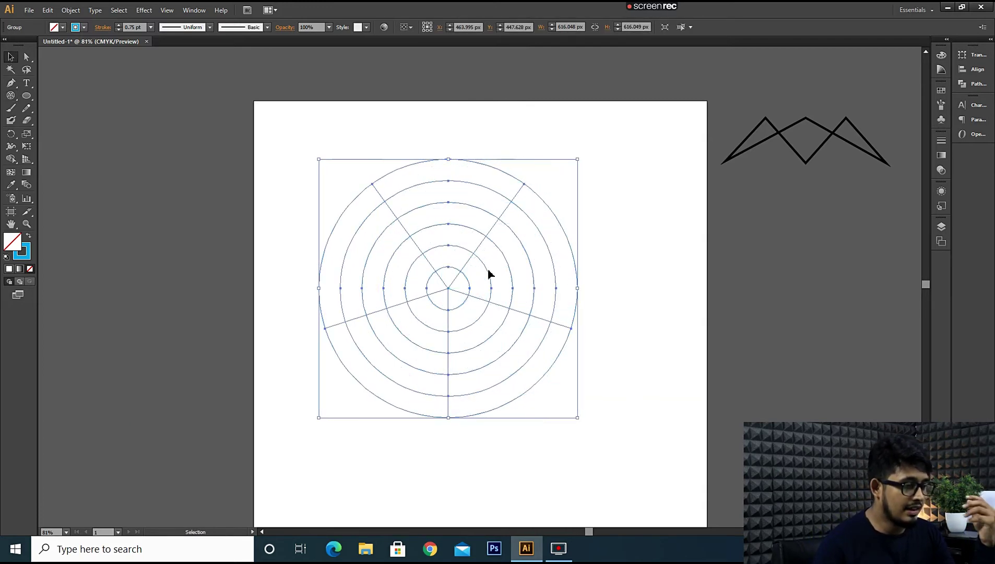
pyautogui.click(84, 27)
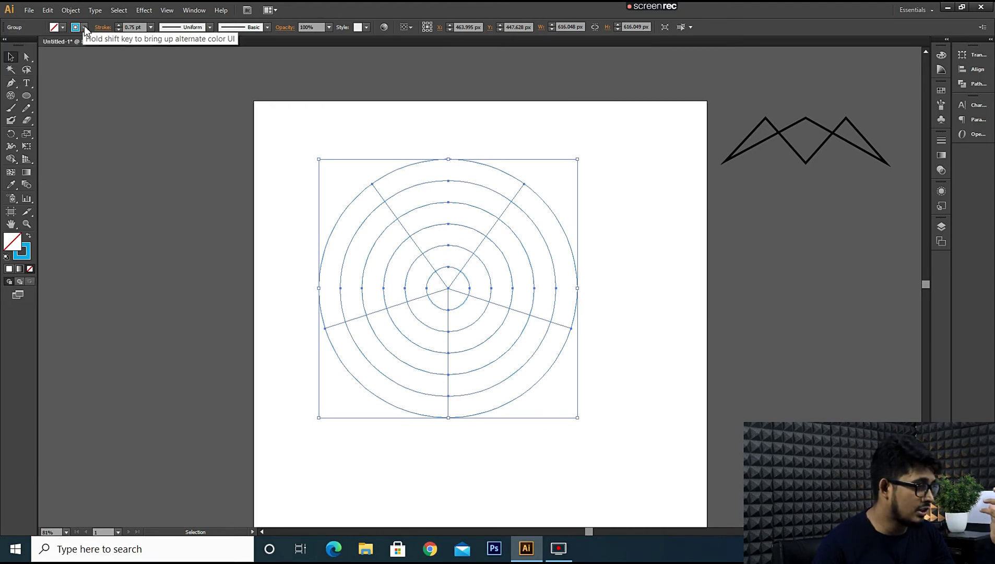
pyautogui.click(329, 136)
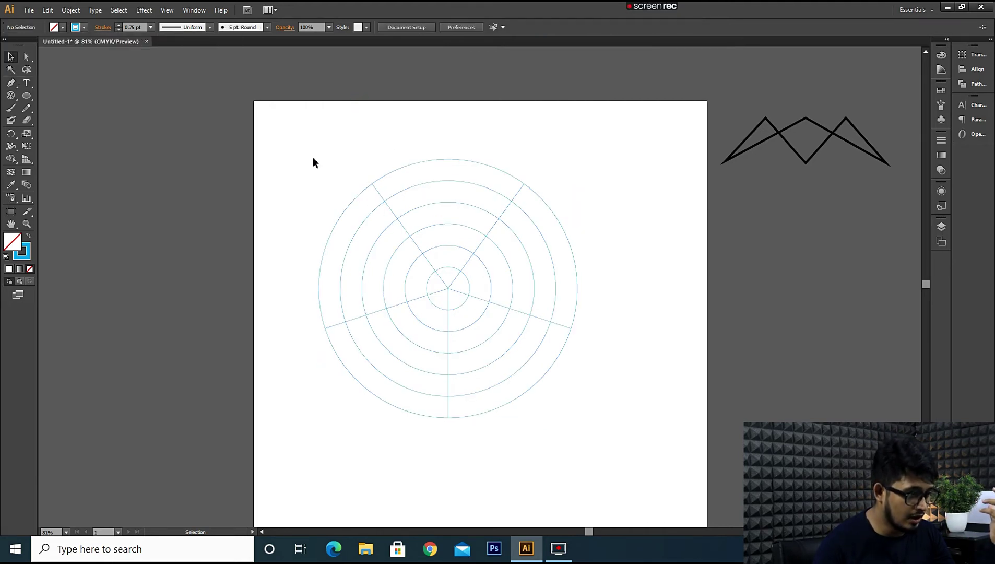
pyautogui.click(382, 233)
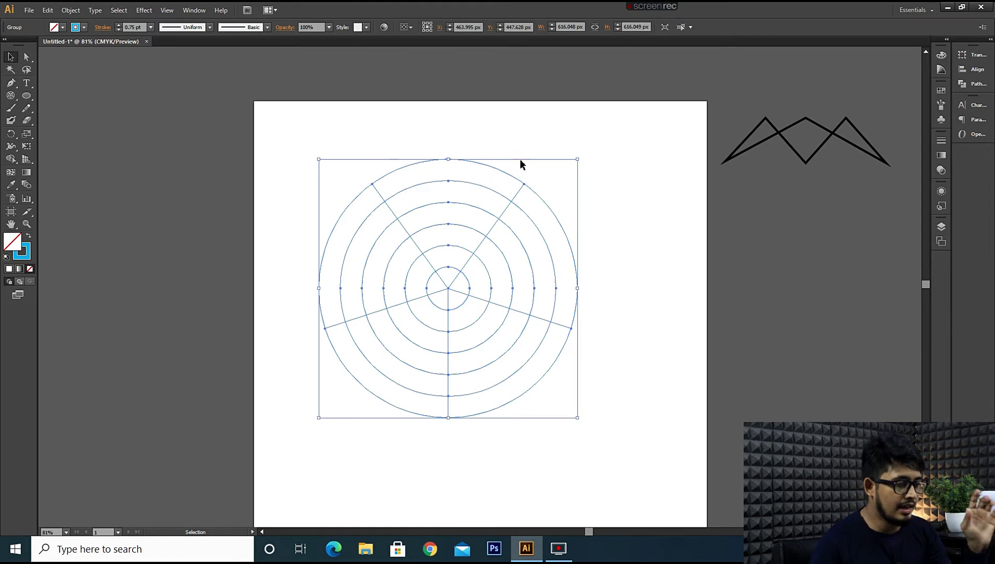
pyautogui.moveTo(578, 160); pyautogui.dragTo(646, 91)
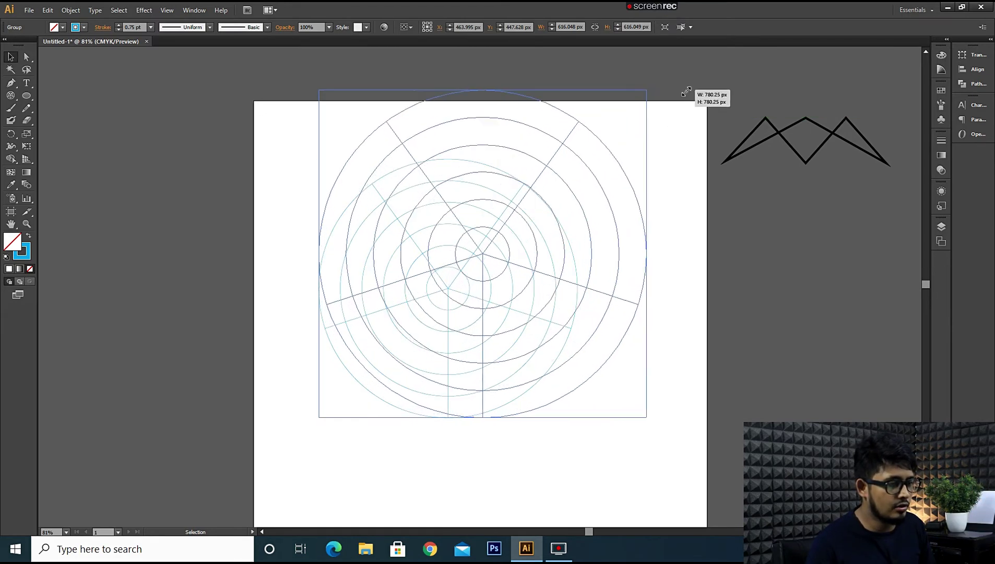
pyautogui.moveTo(563, 182)
pyautogui.mouseDown()
pyautogui.moveTo(584, 281)
pyautogui.moveTo(566, 247)
pyautogui.mouseUp()
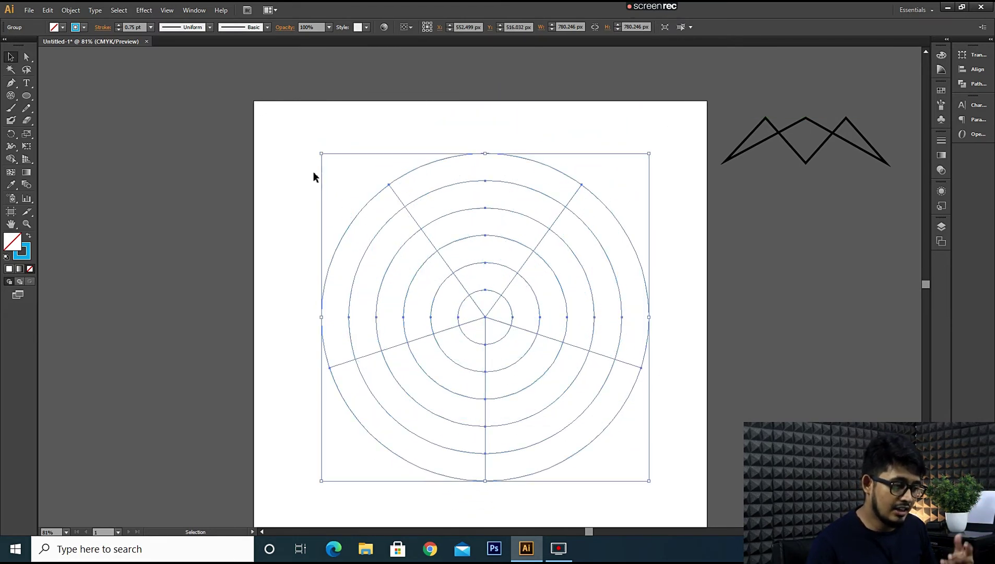
pyautogui.moveTo(320, 153); pyautogui.dragTo(268, 100)
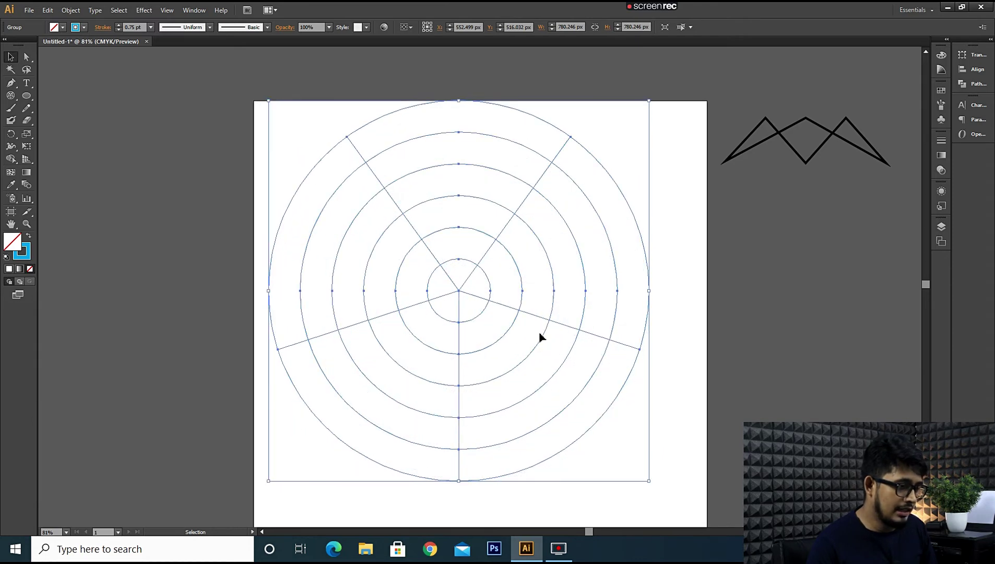
pyautogui.moveTo(462, 293); pyautogui.dragTo(472, 302)
pyautogui.click(63, 11)
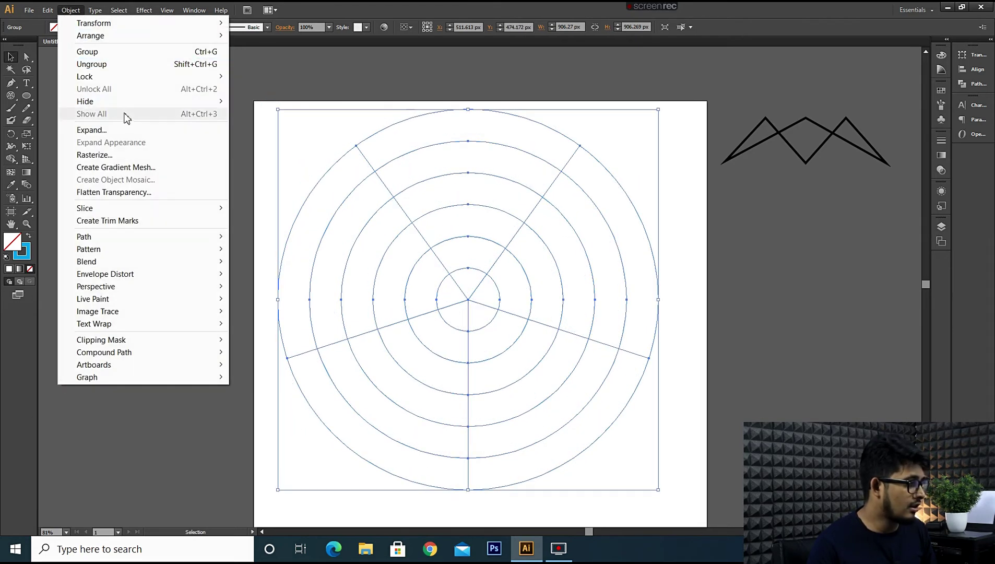
pyautogui.click(256, 76)
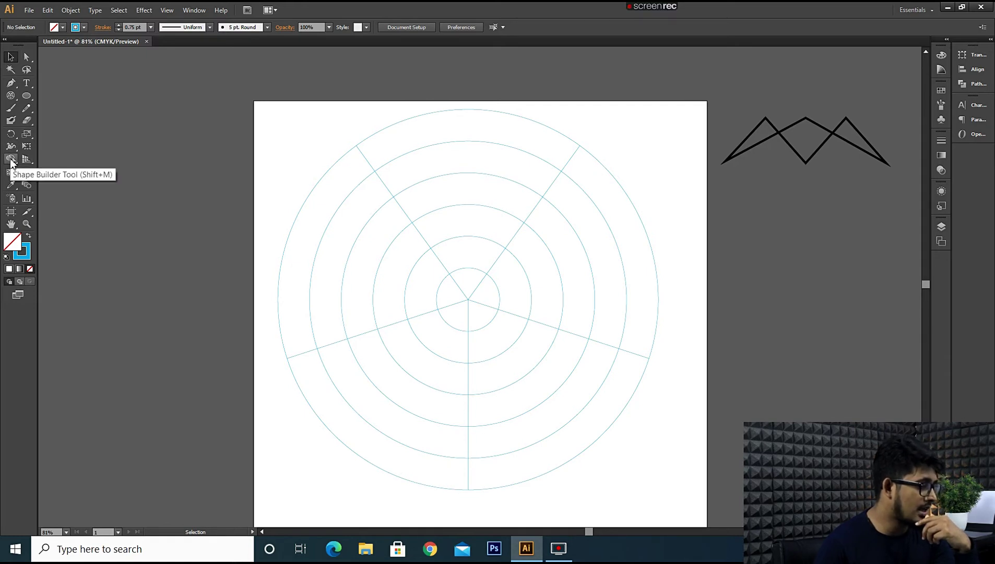
pyautogui.click(11, 159)
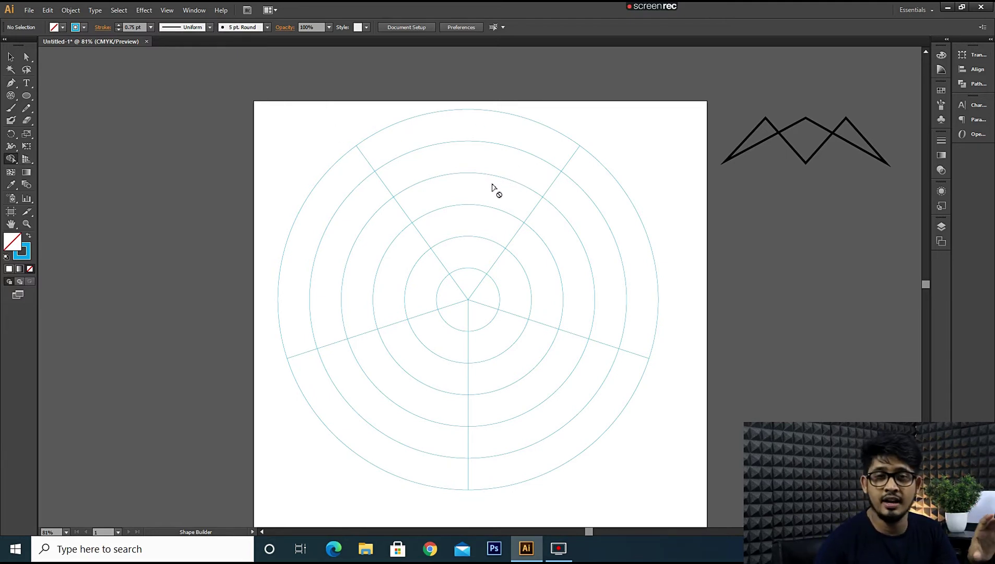
pyautogui.click(70, 11)
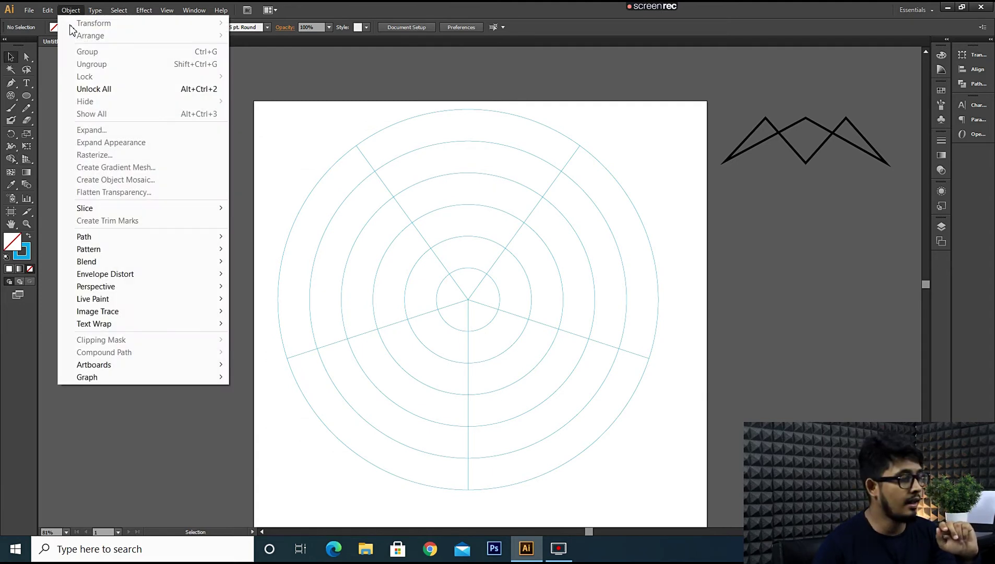
pyautogui.click(96, 89)
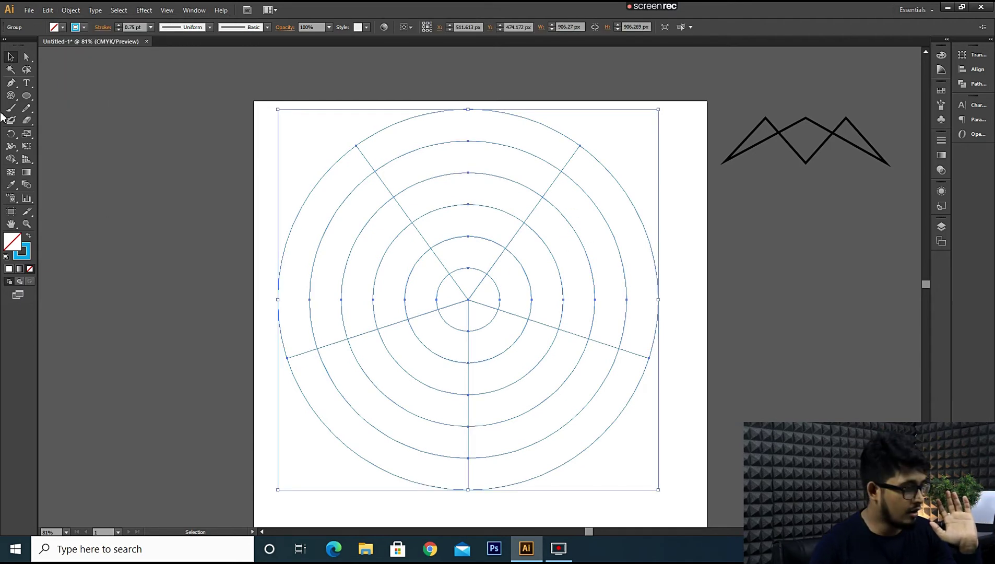
pyautogui.click(10, 159)
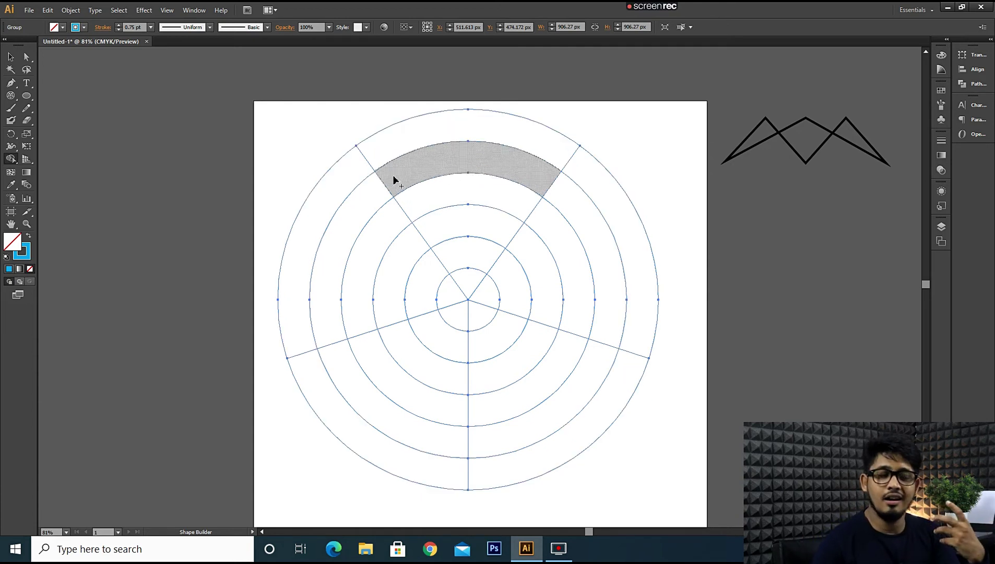
# Set the fill to black and merge the top polar-grid band into one black arc
pyautogui.moveTo(392, 175); pyautogui.dragTo(548, 163)
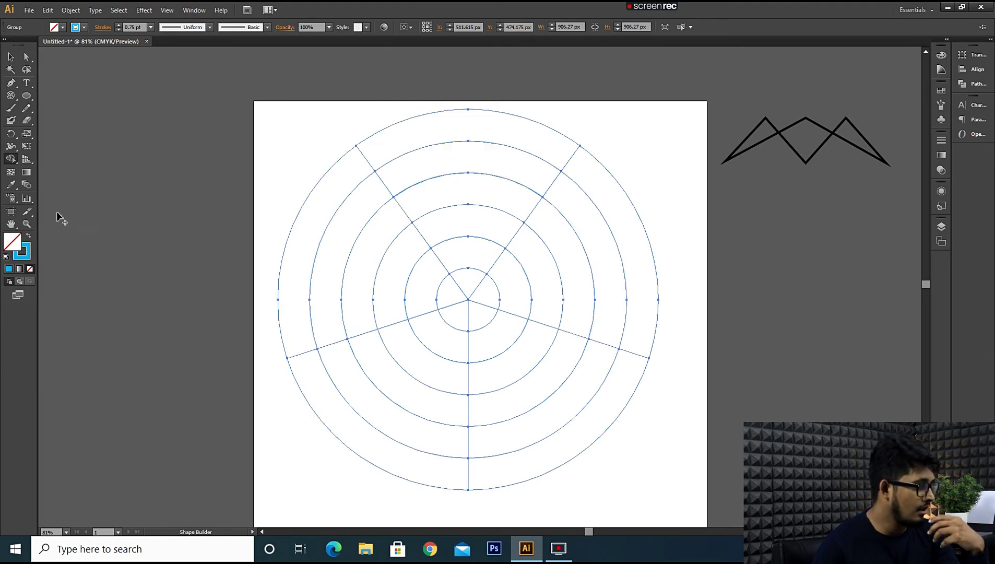
pyautogui.click(84, 27)
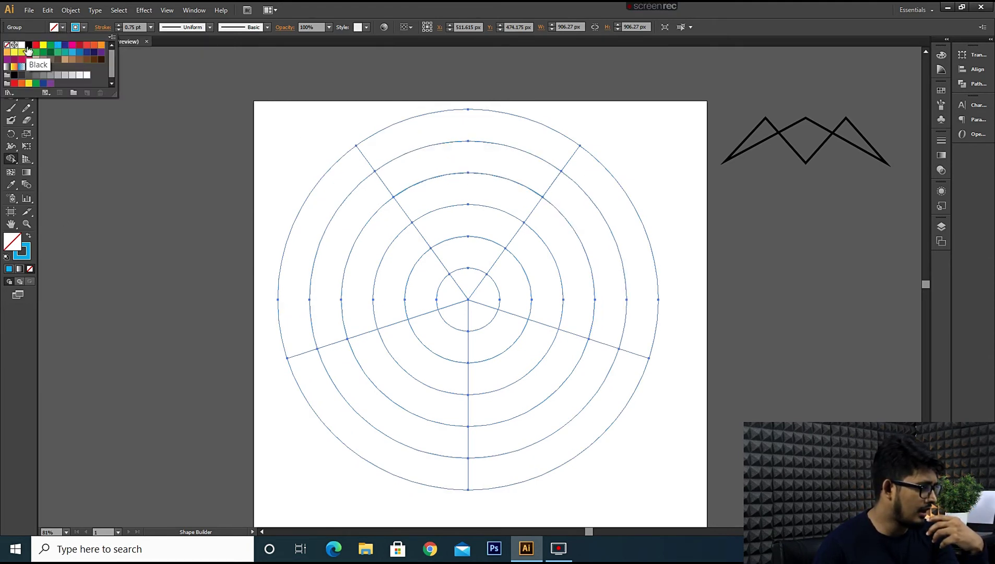
pyautogui.click(28, 50)
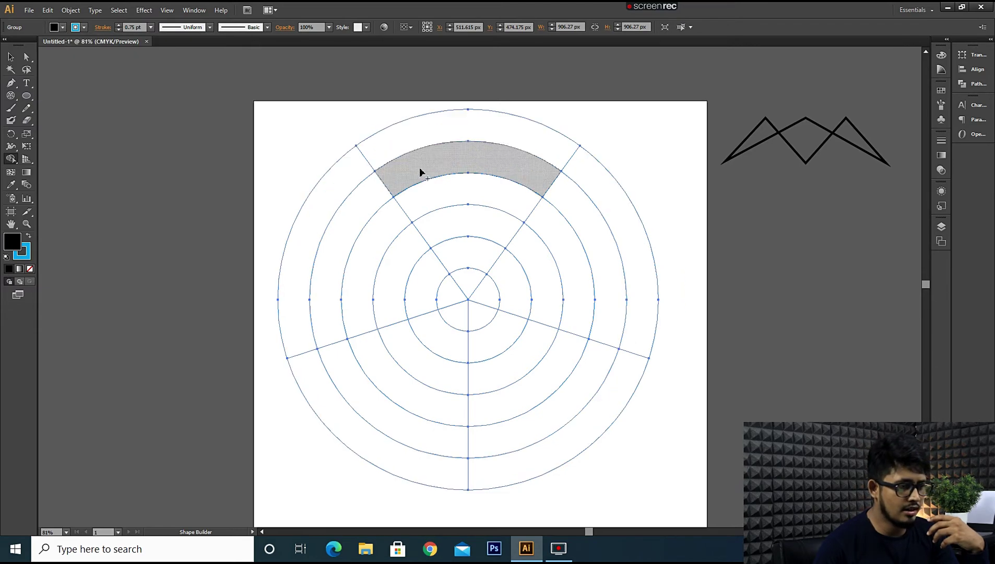
pyautogui.moveTo(421, 171); pyautogui.dragTo(547, 195)
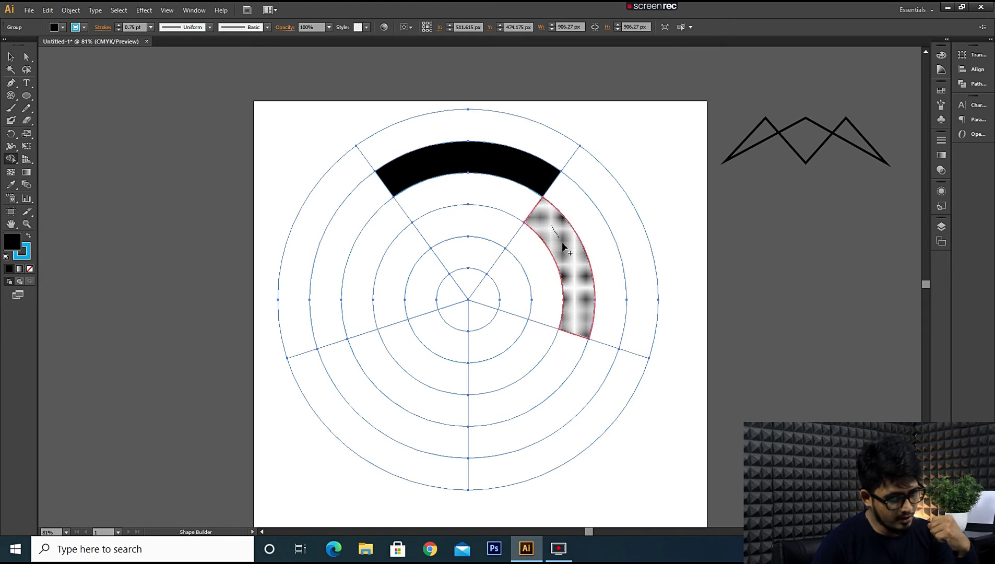
# Fill the right arc, left arc and a merged wedge beside the centre black
pyautogui.moveTo(580, 290); pyautogui.dragTo(581, 292)
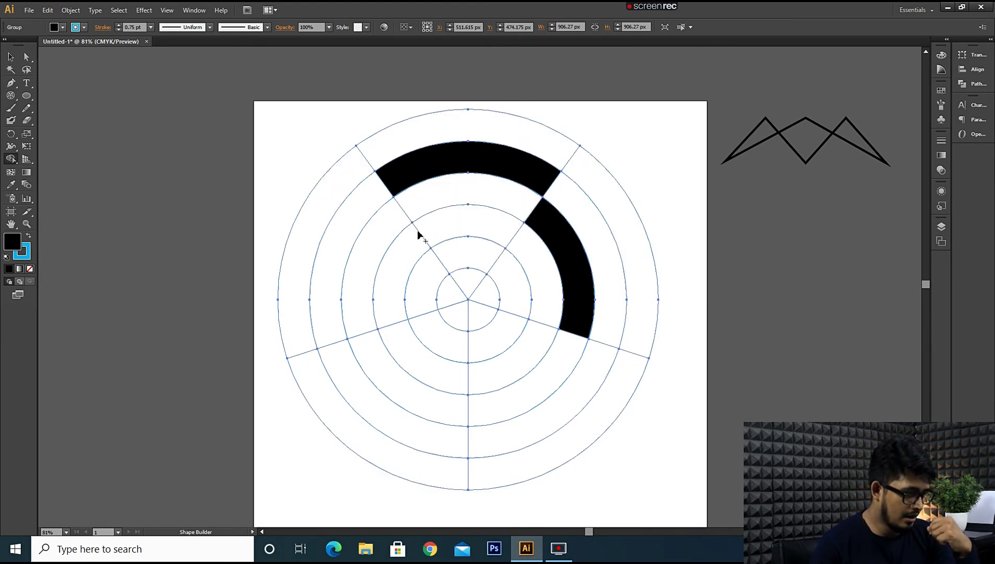
pyautogui.moveTo(396, 301); pyautogui.dragTo(396, 304)
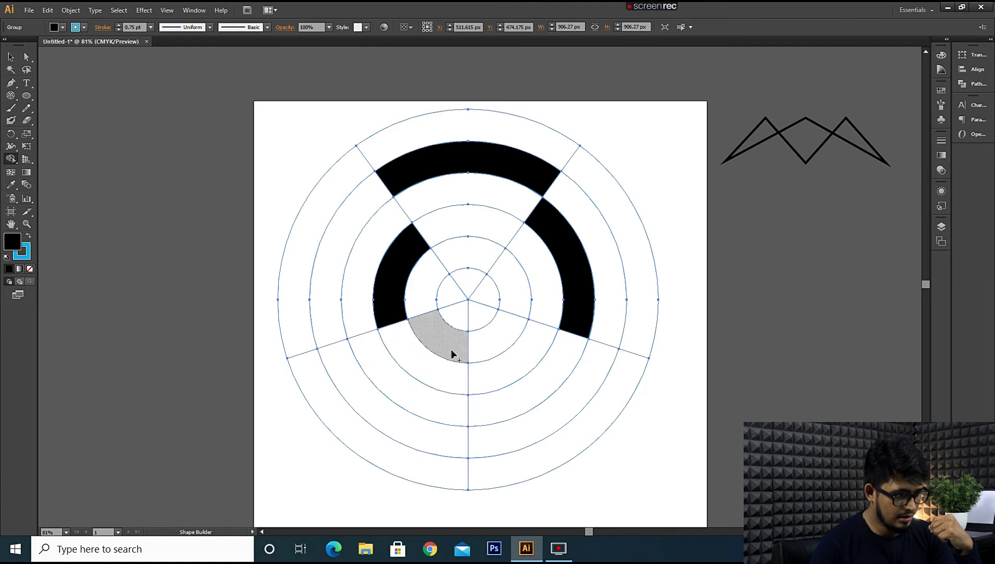
pyautogui.moveTo(444, 357); pyautogui.dragTo(501, 346)
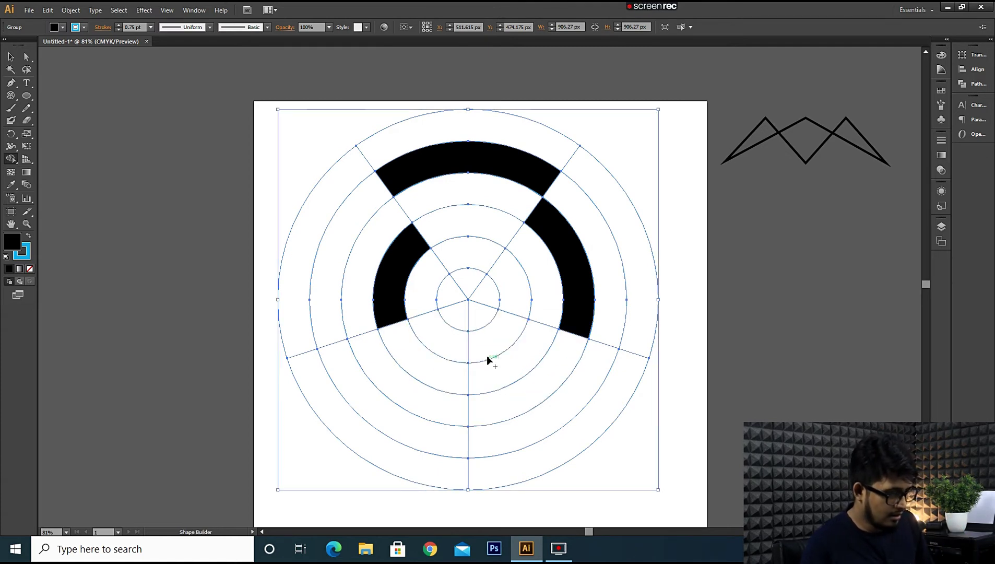
pyautogui.moveTo(515, 327); pyautogui.dragTo(515, 328)
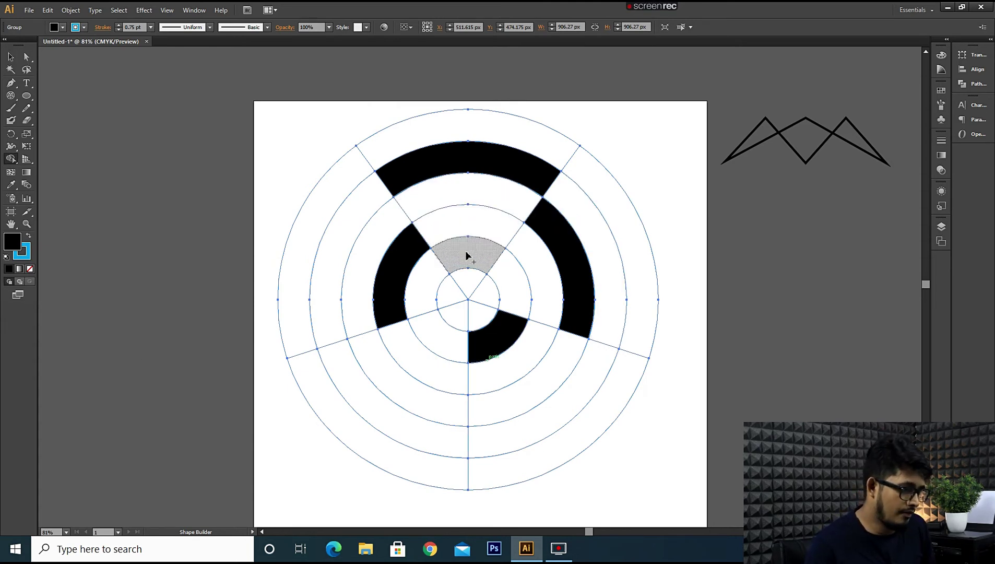
pyautogui.moveTo(472, 257); pyautogui.dragTo(478, 261)
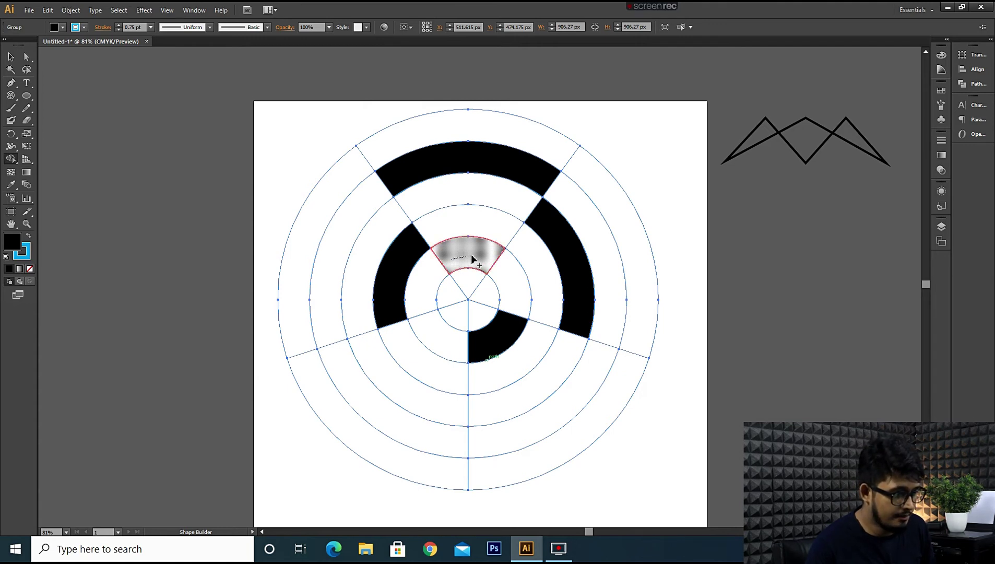
pyautogui.click(11, 56)
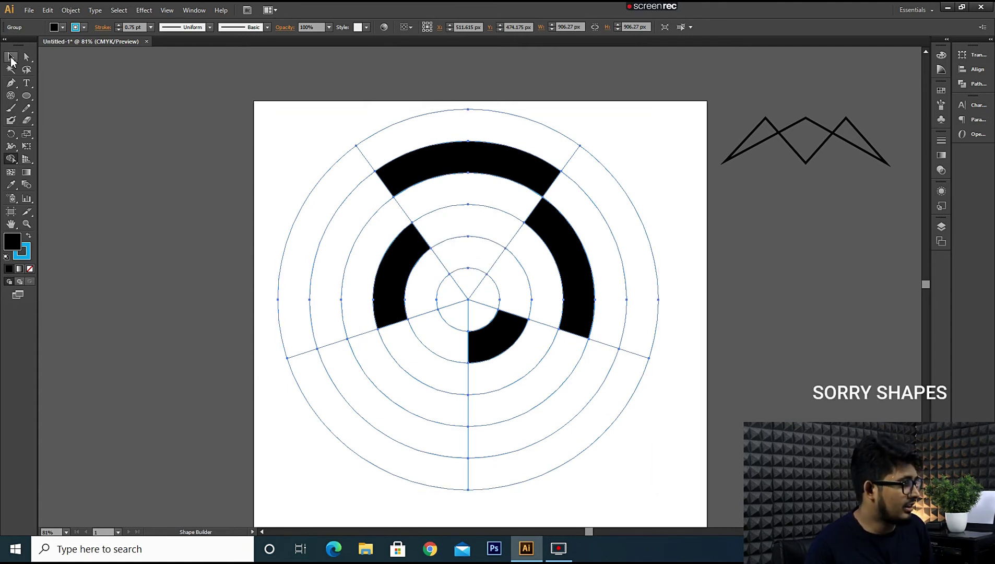
# Zoom out and reposition the grid design on the artboard
pyautogui.hotkey('ctrl', 'shift', 'a')
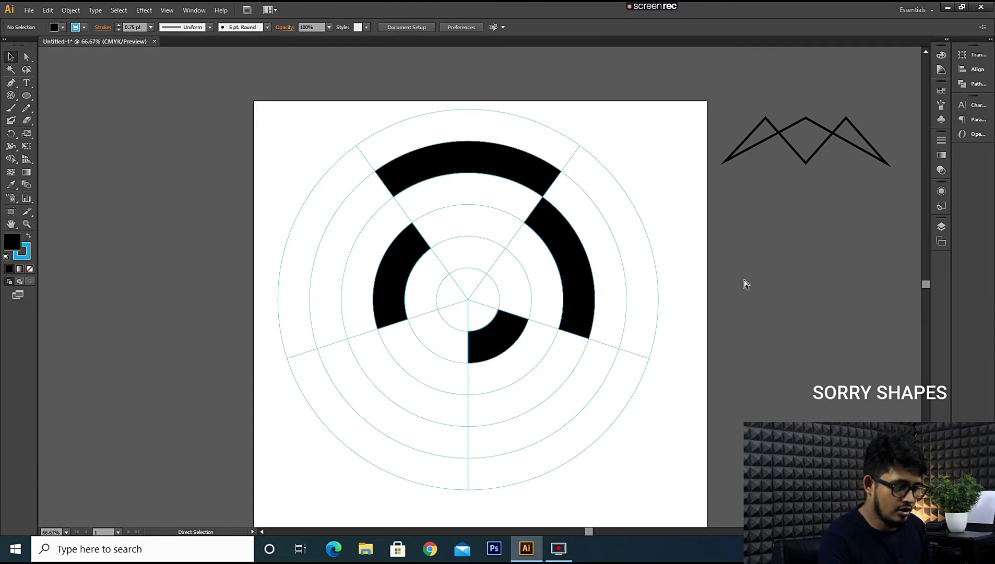
pyautogui.hotkey('ctrl', '-')
pyautogui.moveTo(500, 210)
pyautogui.mouseDown()
pyautogui.moveTo(161, 167)
pyautogui.moveTo(465, 207)
pyautogui.mouseUp()
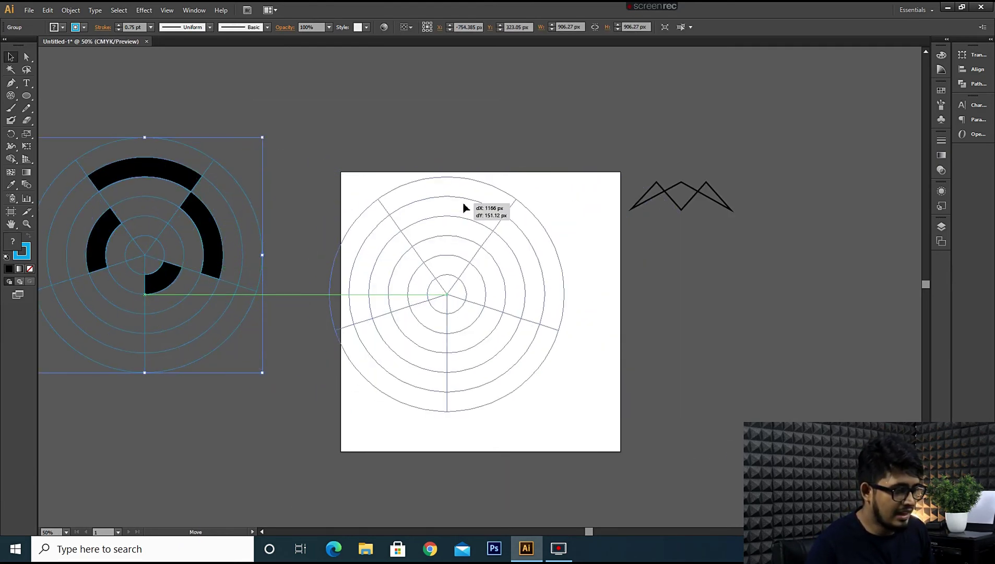
pyautogui.click(746, 280)
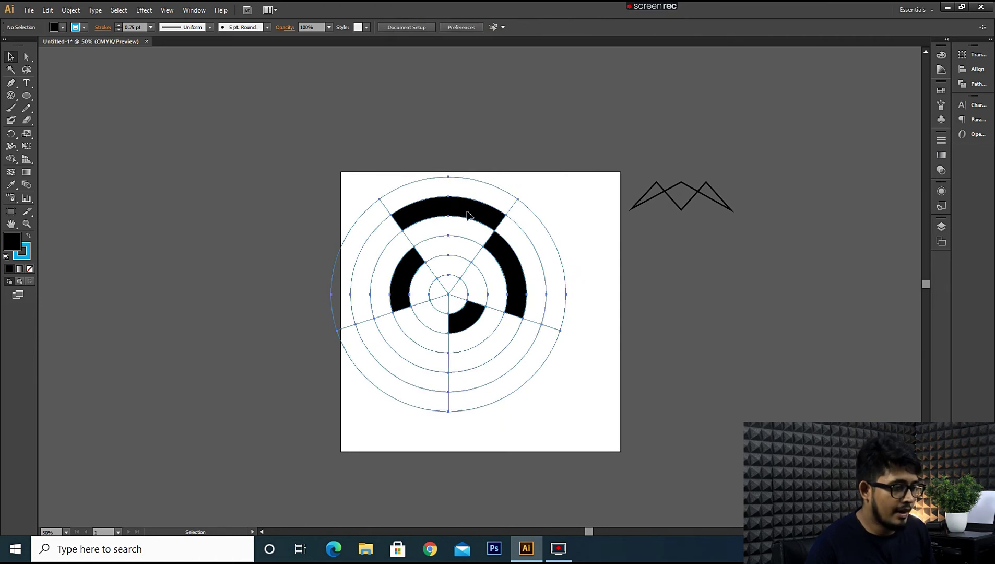
pyautogui.moveTo(458, 226); pyautogui.dragTo(480, 225)
# Preview the black shapes by setting the grid's stroke to None
pyautogui.click(85, 28)
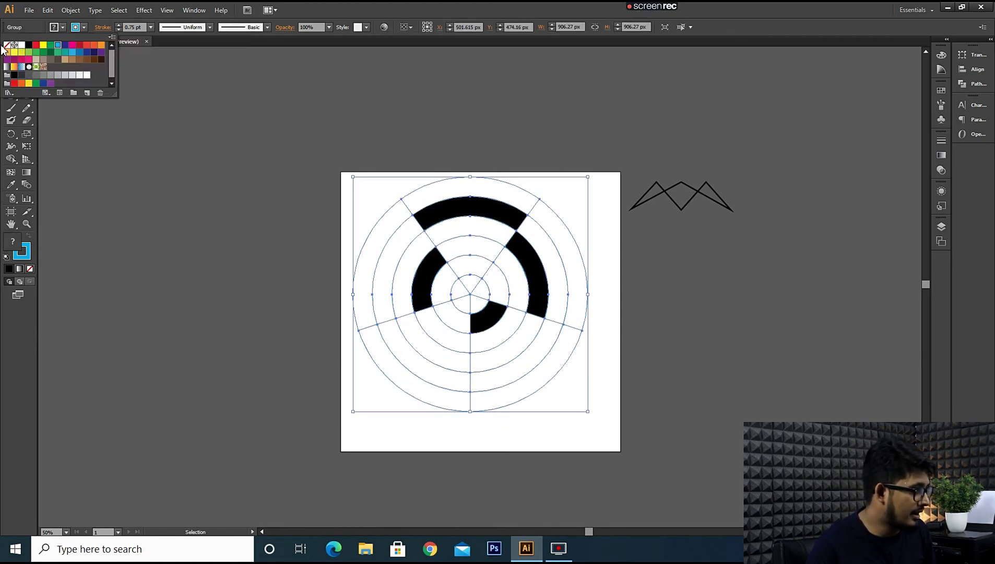
pyautogui.click(6, 48)
pyautogui.click(238, 245)
pyautogui.click(228, 267)
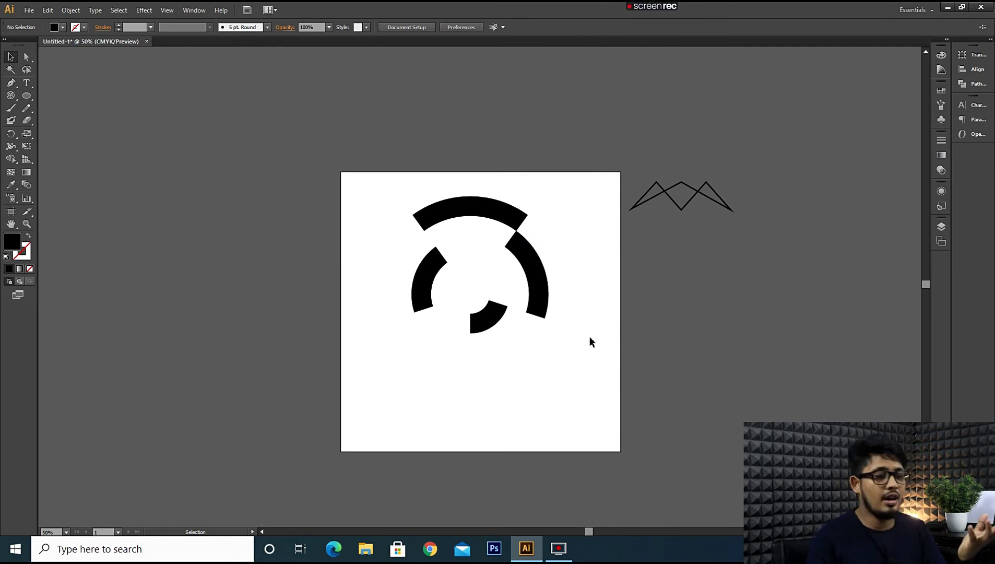
# Undo the grid back to only the top black band
pyautogui.click(569, 334)
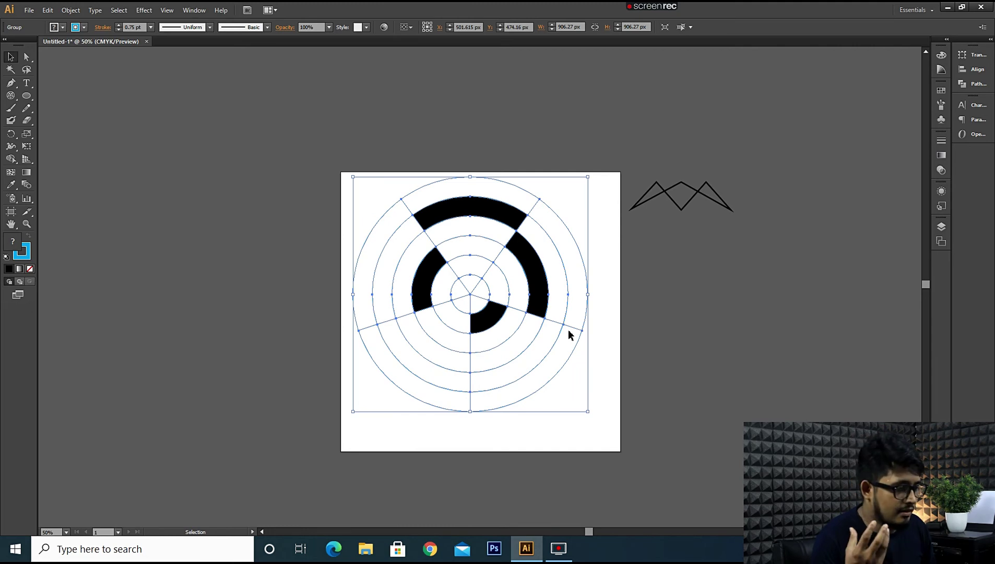
pyautogui.hotkey('ctrl', 'z')
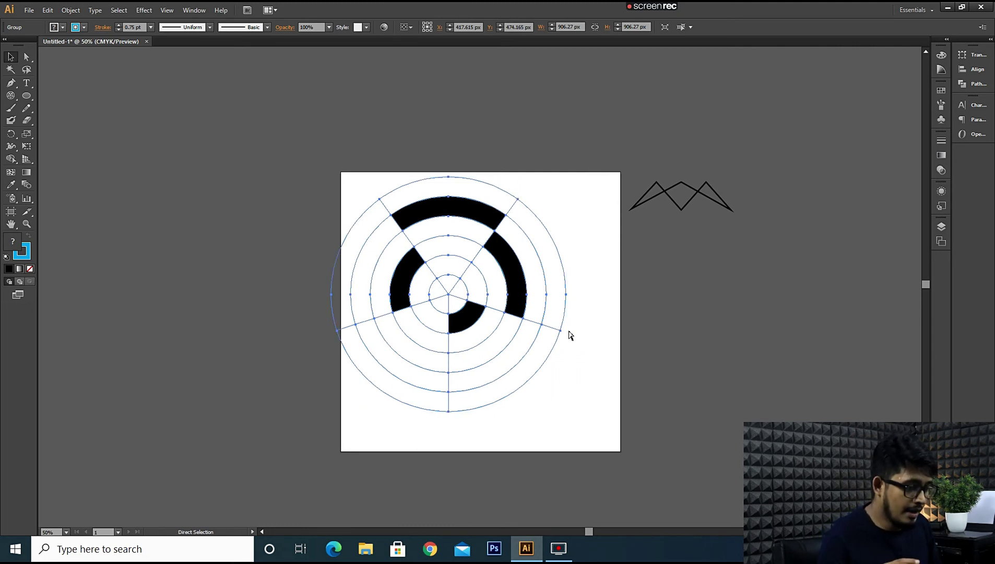
pyautogui.hotkey('ctrl', 'z')
pyautogui.hotkey('ctrl', 'z')
pyautogui.hotkey('ctrl', 'z')
pyautogui.hotkey('ctrl', 'z')
pyautogui.hotkey('ctrl', 'z')
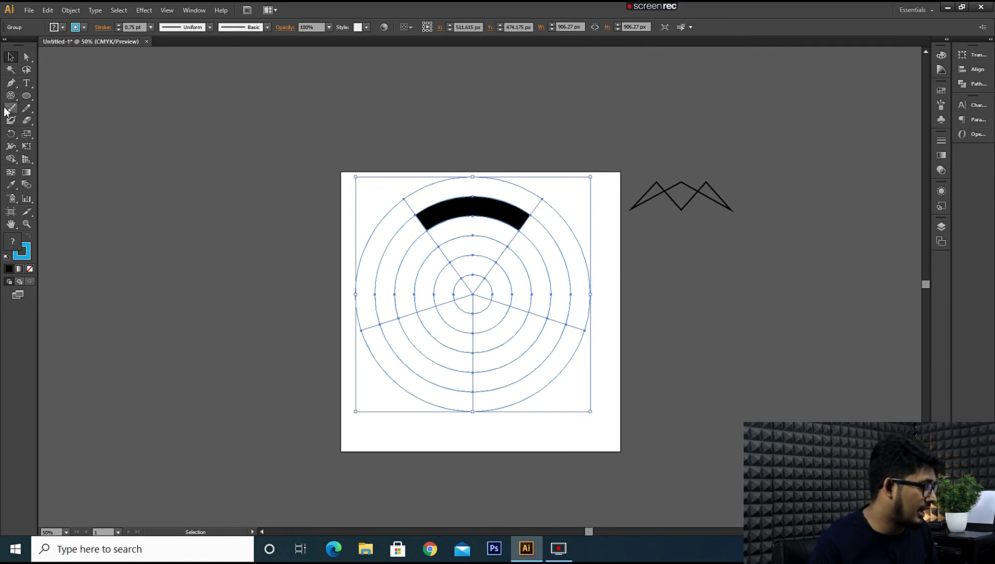
# Extend the black band into a full outer ring and fill the centre circle black
pyautogui.click(11, 159)
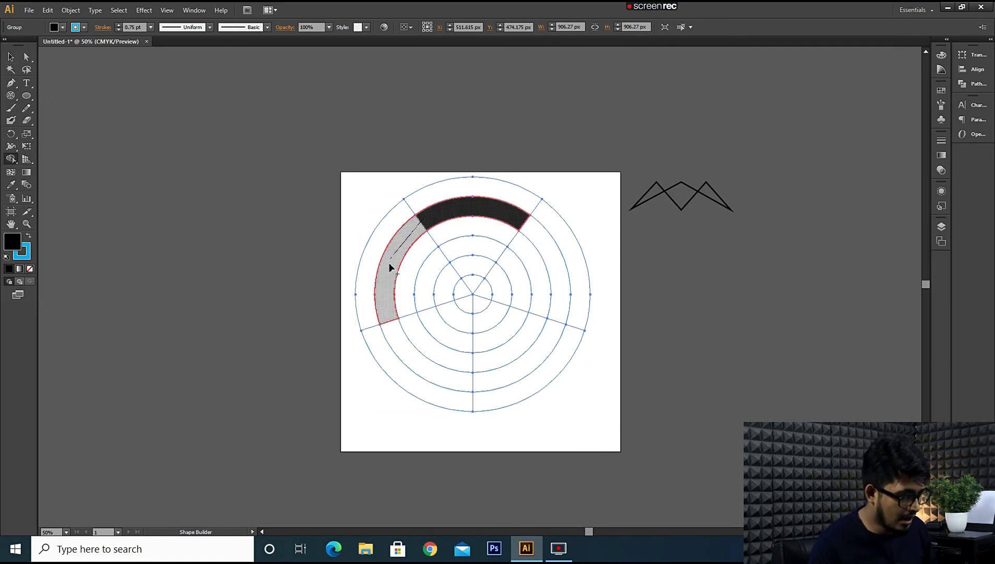
pyautogui.moveTo(424, 221)
pyautogui.mouseDown()
pyautogui.moveTo(389, 311)
pyautogui.moveTo(417, 355)
pyautogui.mouseUp()
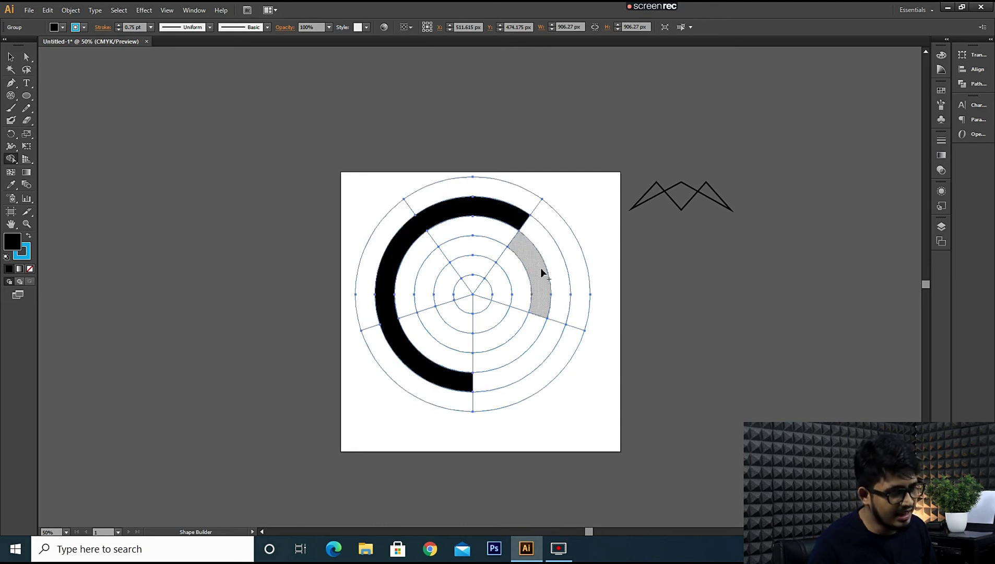
pyautogui.moveTo(529, 226)
pyautogui.mouseDown()
pyautogui.moveTo(569, 286)
pyautogui.moveTo(567, 328)
pyautogui.moveTo(532, 355)
pyautogui.mouseUp()
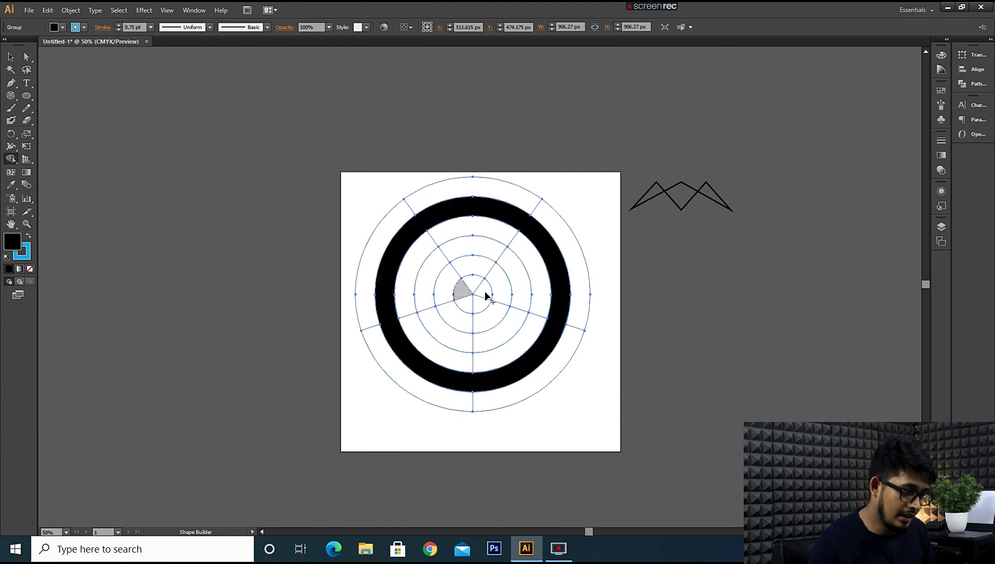
pyautogui.moveTo(470, 308); pyautogui.dragTo(469, 283)
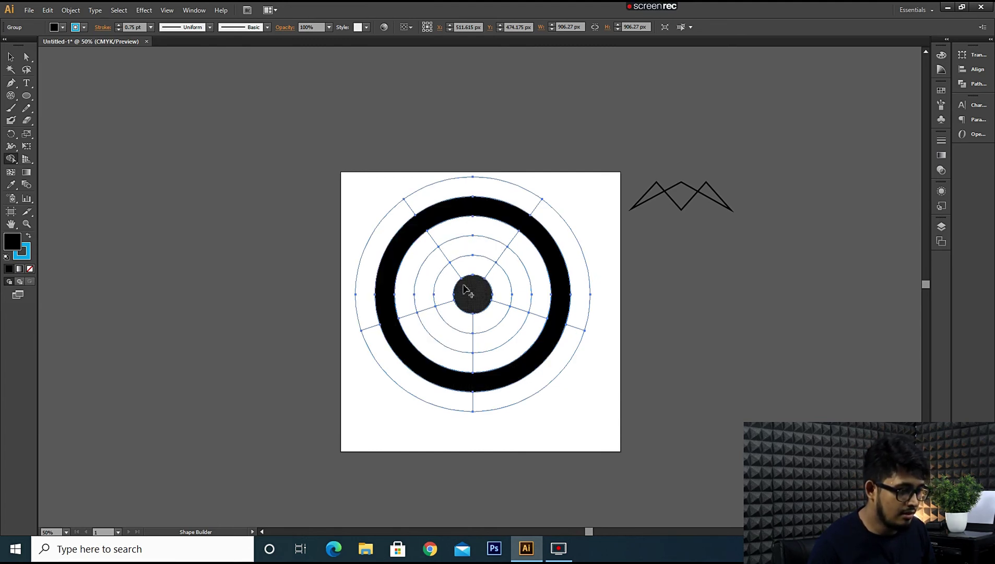
# Merge the inner ring's wedges into one solid black ring
pyautogui.moveTo(437, 250)
pyautogui.mouseDown()
pyautogui.moveTo(431, 272)
pyautogui.moveTo(513, 329)
pyautogui.mouseUp()
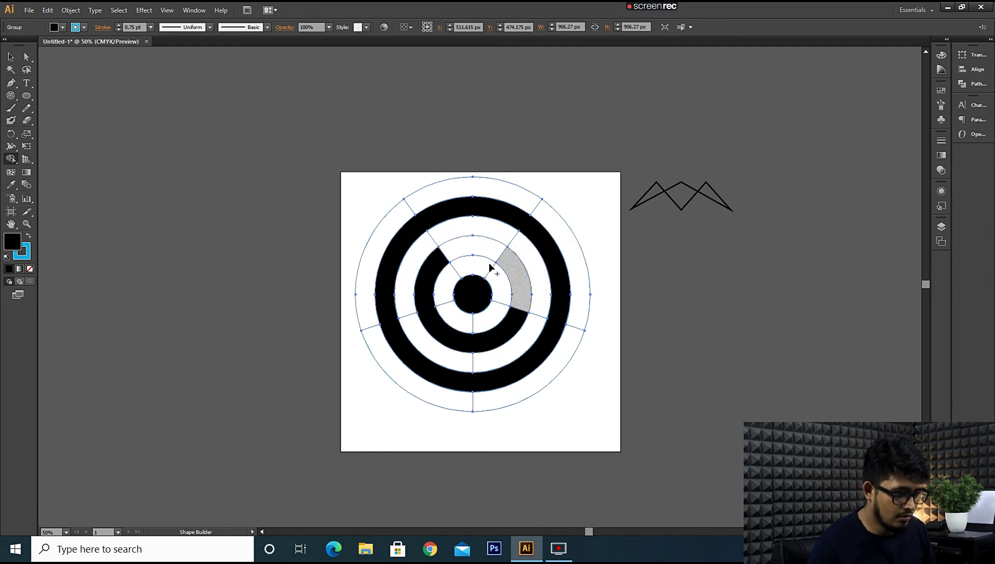
pyautogui.moveTo(453, 246)
pyautogui.mouseDown()
pyautogui.moveTo(503, 252)
pyautogui.moveTo(510, 267)
pyautogui.mouseUp()
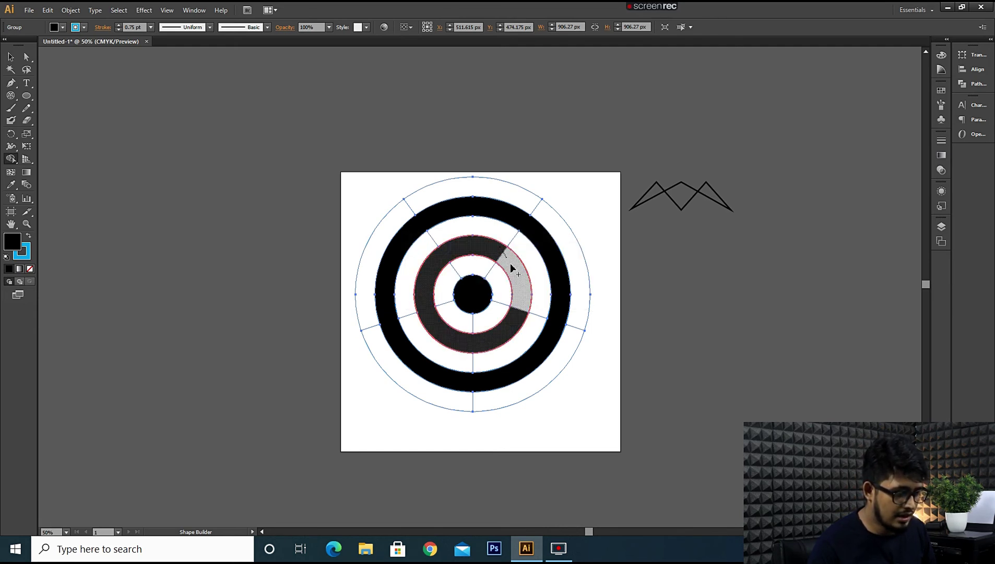
pyautogui.moveTo(543, 321); pyautogui.dragTo(538, 325)
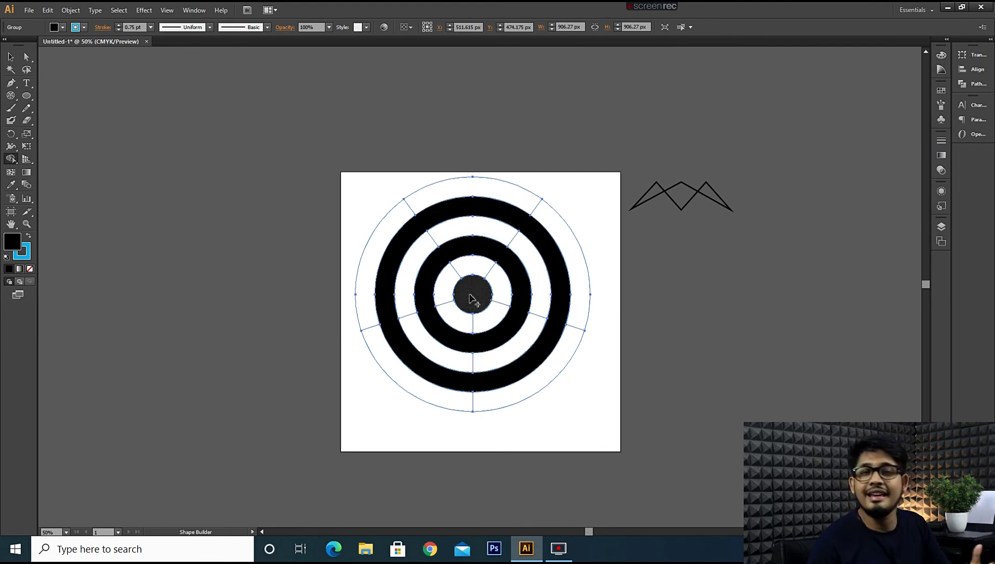
pyautogui.click(10, 57)
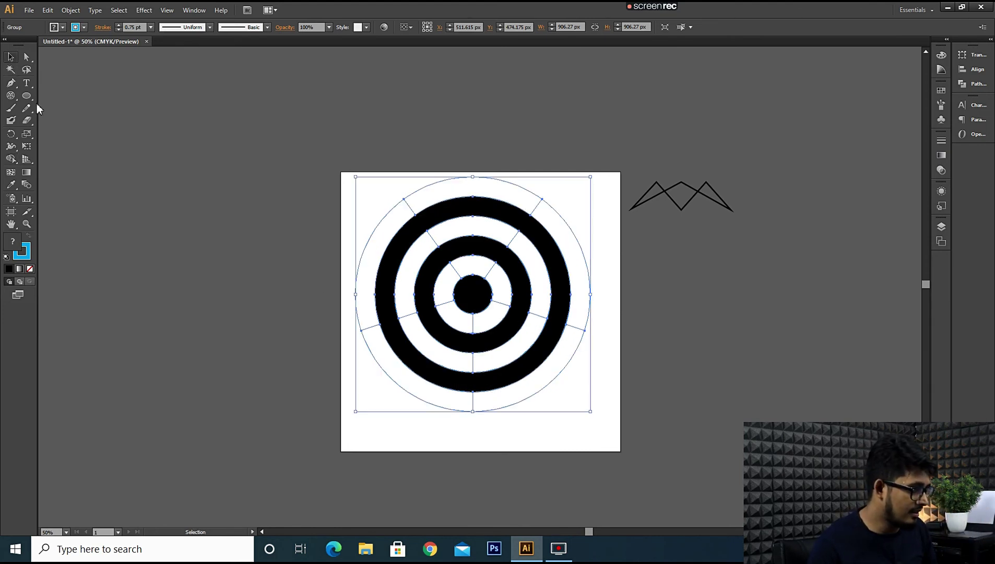
# Set the bullseye group's stroke to None to hide the grid lines, then deselect
pyautogui.click(680, 285)
pyautogui.click(409, 195)
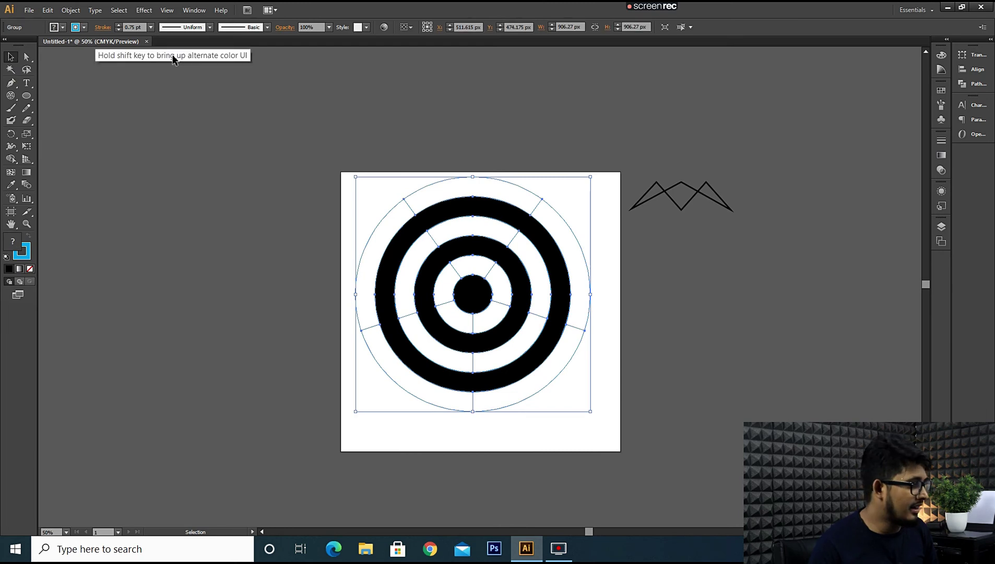
pyautogui.click(83, 27)
pyautogui.click(7, 45)
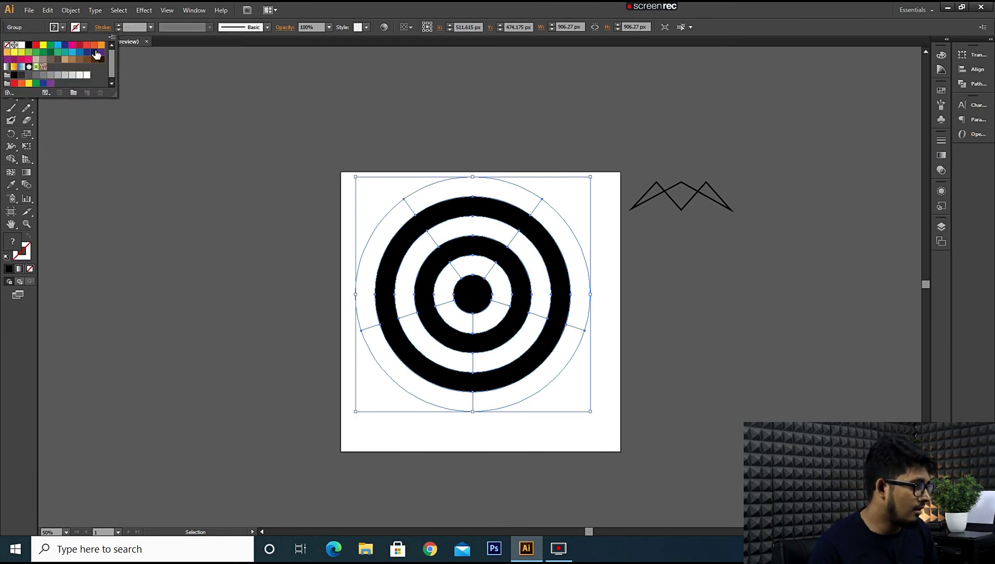
pyautogui.click(228, 230)
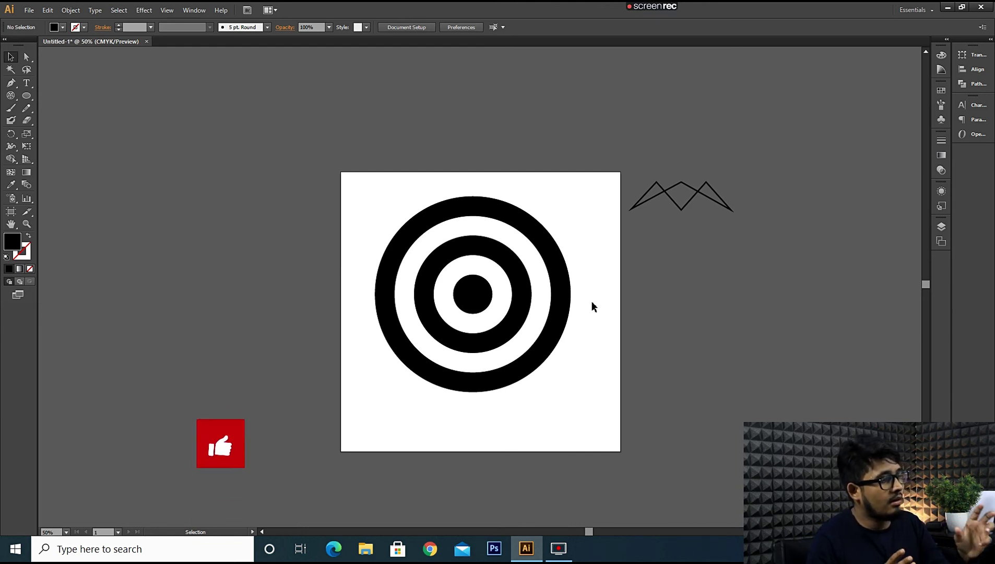
pyautogui.click(26, 83)
pyautogui.click(10, 56)
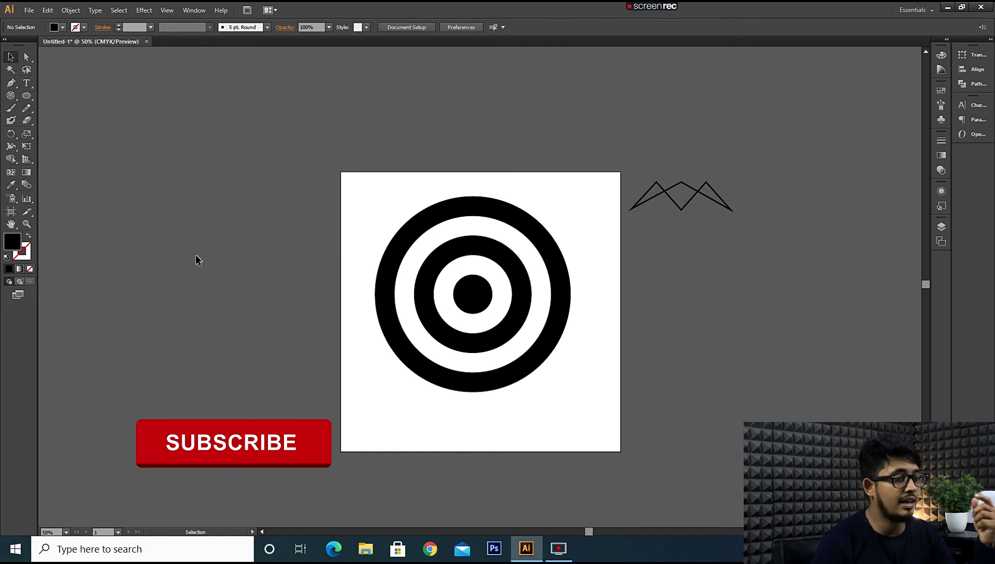